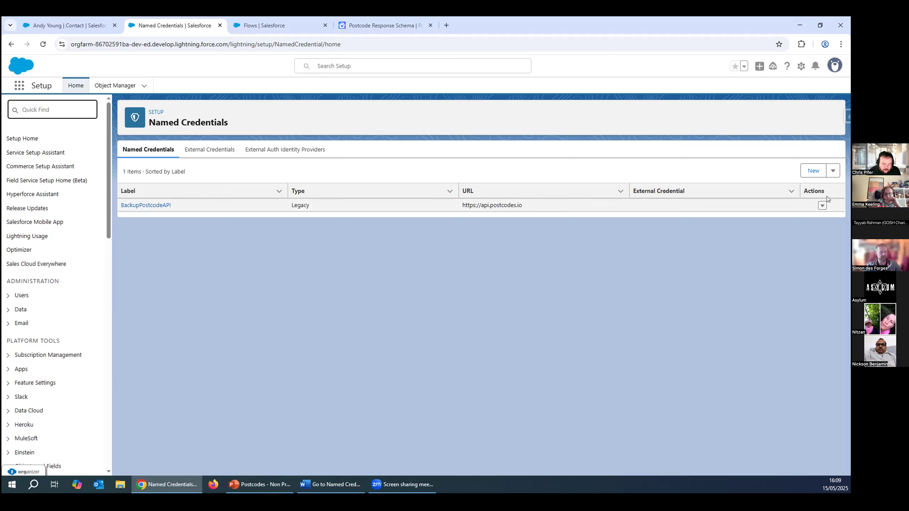
{"action": "left_click", "coordinate": [832, 172]}
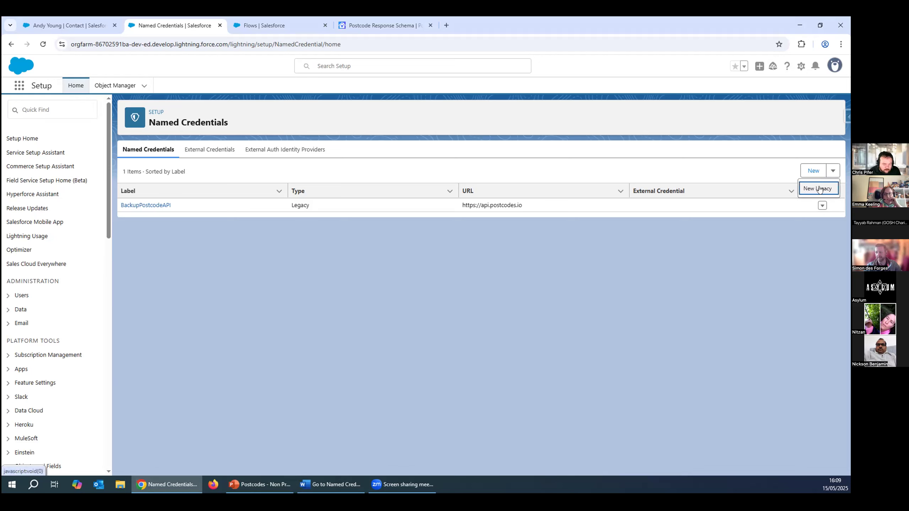
{"action": "left_click", "coordinate": [820, 188]}
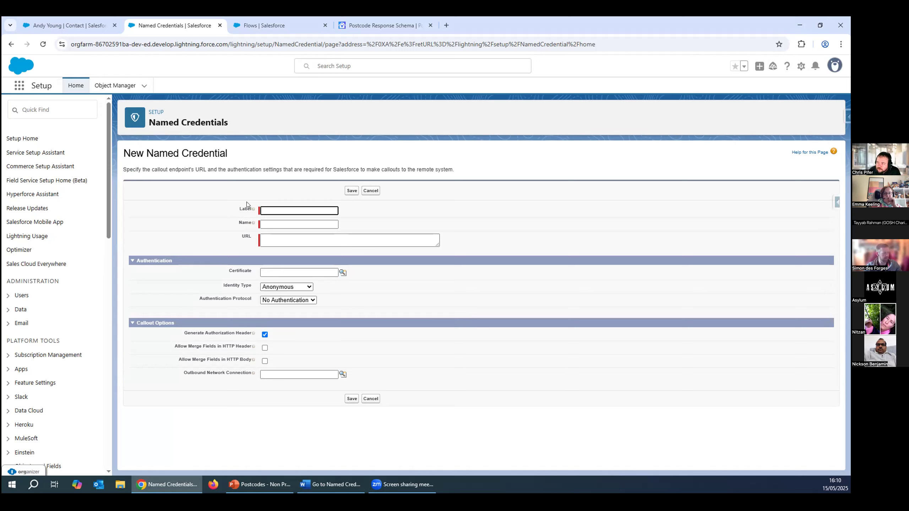
{"action": "left_click", "coordinate": [276, 208]}
{"action": "type", "text": "Pos"}
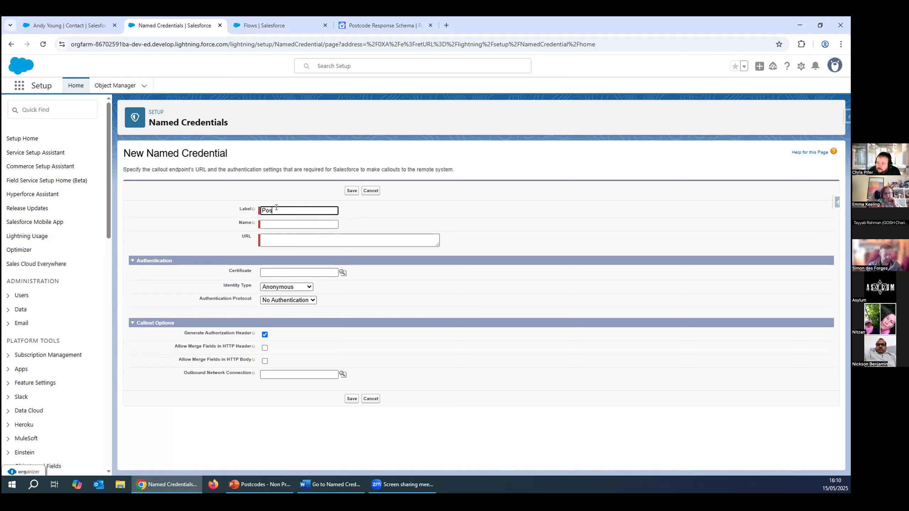
{"action": "type", "text": "tcodeAPI"}
{"action": "key", "text": "Tab"}
{"action": "key", "text": "Tab"}
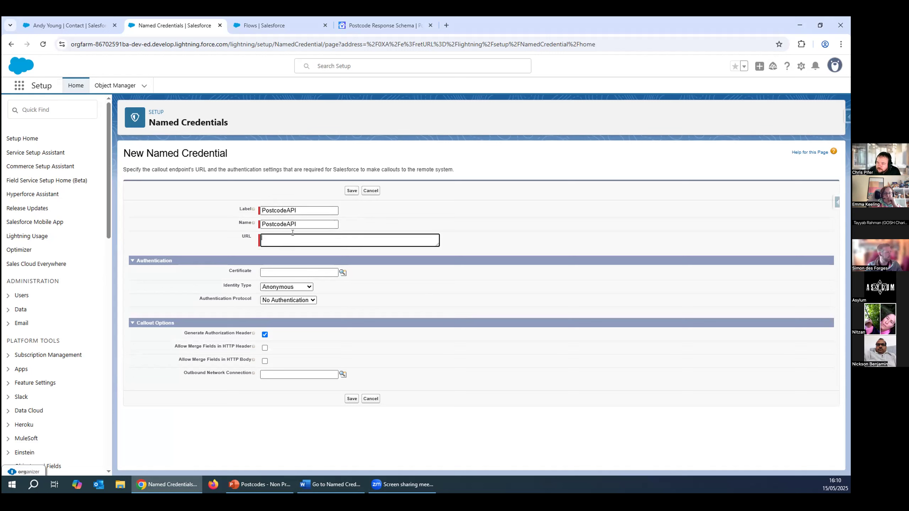
{"action": "type", "text": "https://api.postcodes.io"}
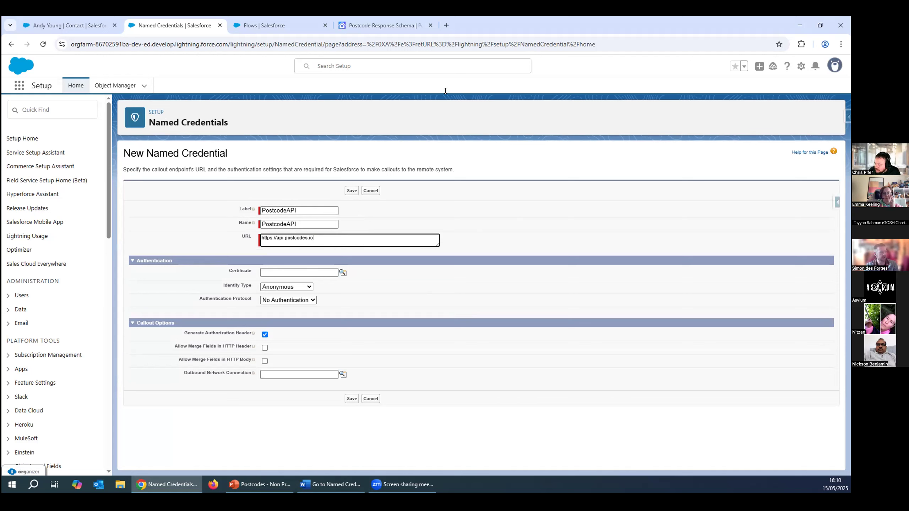
Examine the endpoint URL for looking up a postcode in the Postcodes.io documentation.
{"action": "left_click", "coordinate": [371, 22]}
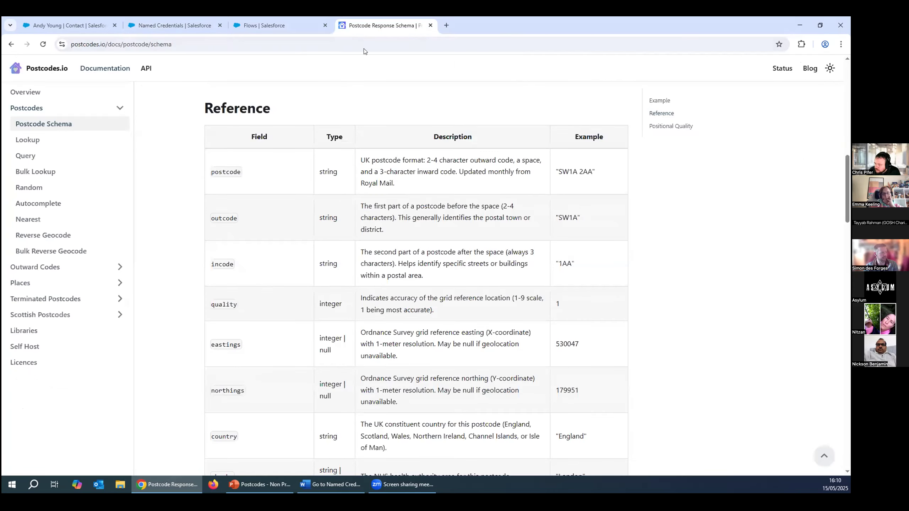
{"action": "scroll", "coordinate": [339, 170], "scroll_direction": "up", "scroll_amount": 13}
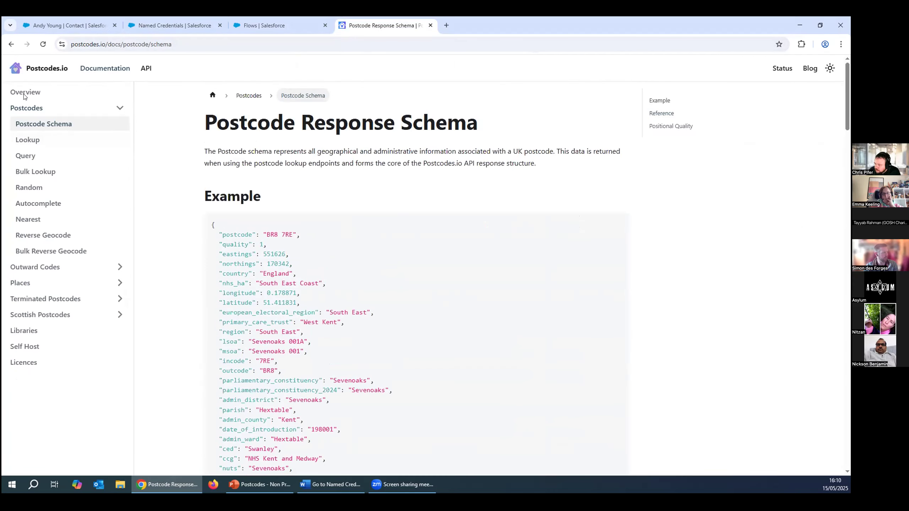
{"action": "left_click", "coordinate": [21, 142]}
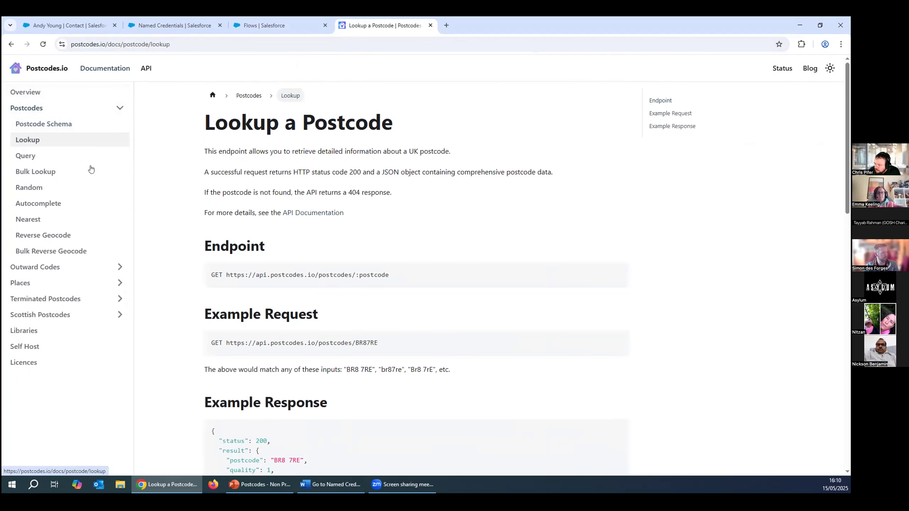
{"action": "scroll", "coordinate": [273, 241], "scroll_direction": "down", "scroll_amount": 1}
{"action": "left_click_drag", "start_coordinate": [227, 230], "coordinate": [335, 232]}
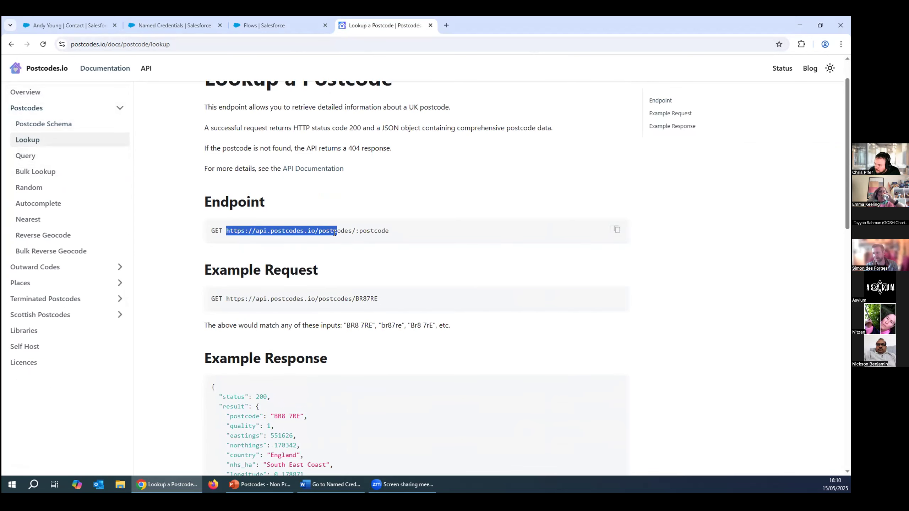
Return to the new named credential form and save the PostcodeAPI credential.
{"action": "left_click", "coordinate": [271, 26]}
{"action": "left_click", "coordinate": [167, 25]}
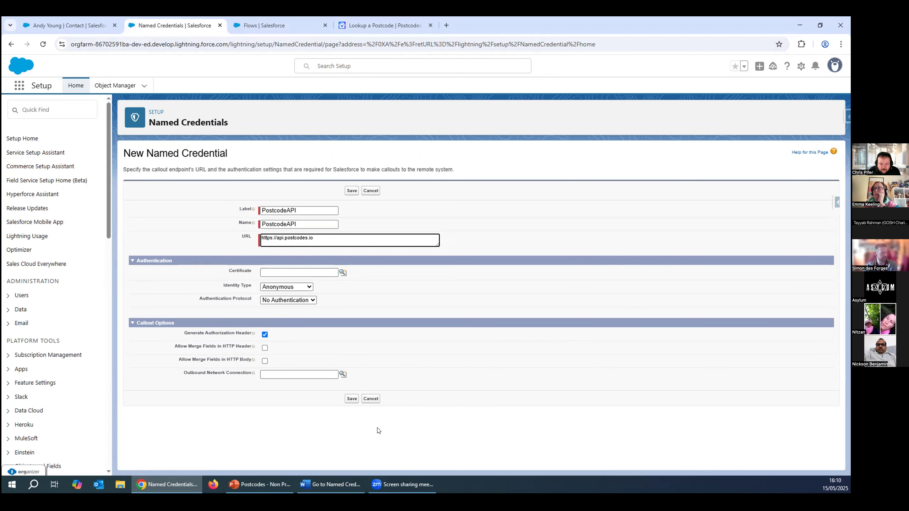
{"action": "left_click", "coordinate": [344, 400]}
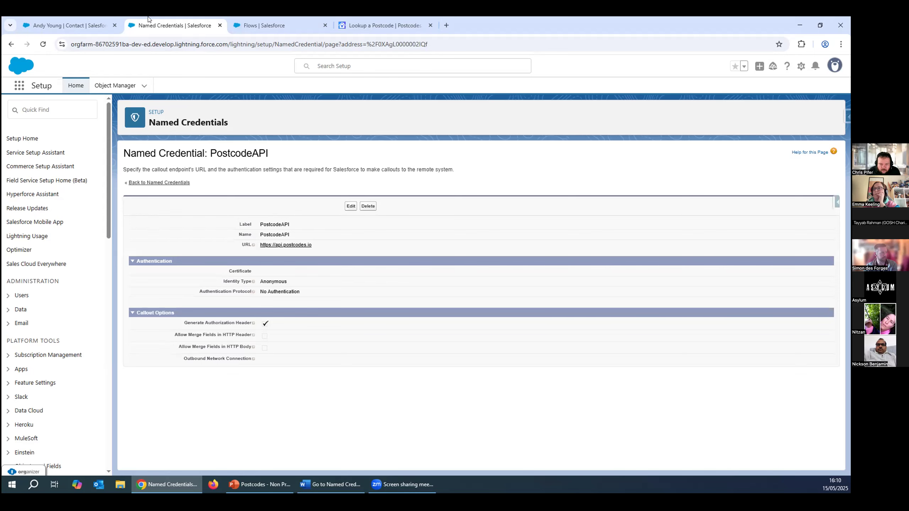
Create a new record-triggered flow from scratch in the Flows setup.
{"action": "left_click", "coordinate": [278, 26]}
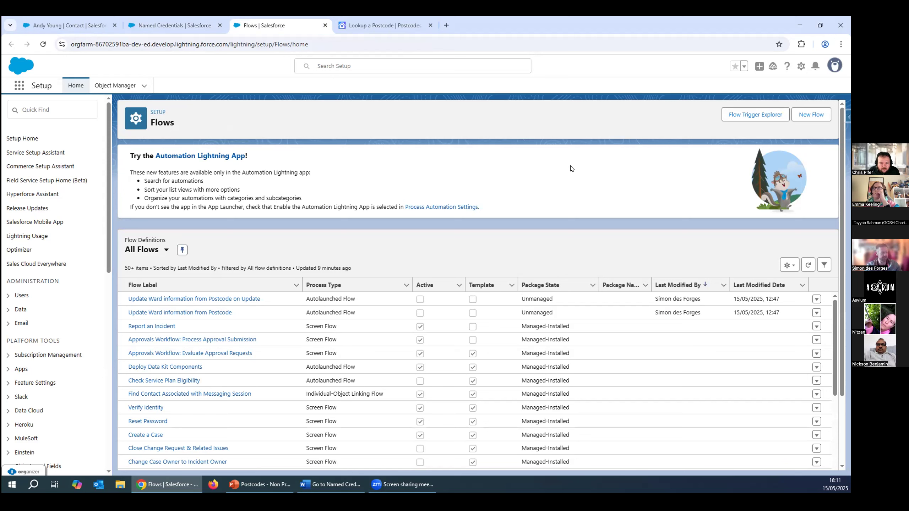
{"action": "left_click", "coordinate": [803, 114]}
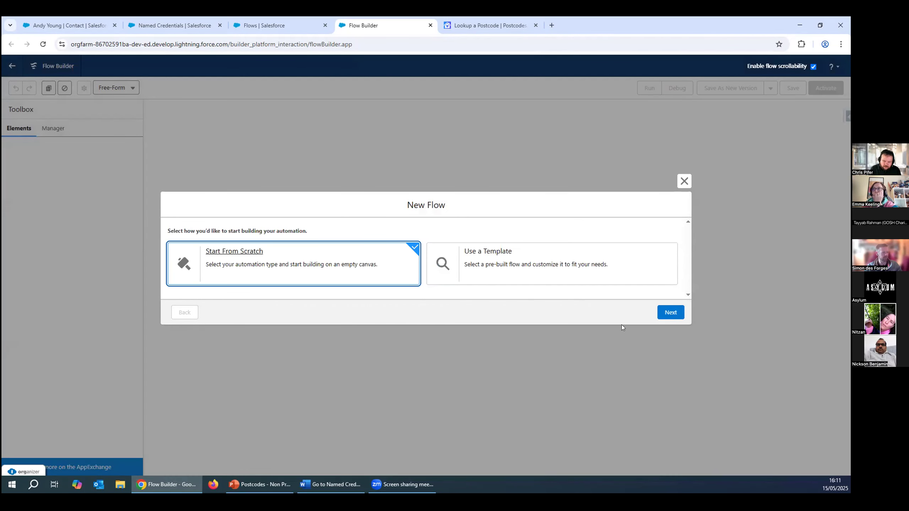
{"action": "left_click", "coordinate": [665, 312]}
{"action": "left_click", "coordinate": [543, 148]}
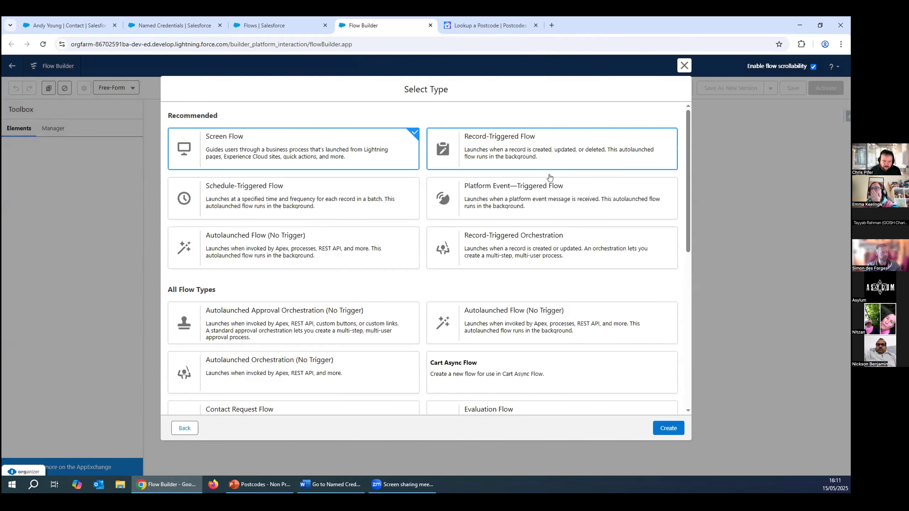
{"action": "left_click", "coordinate": [672, 428]}
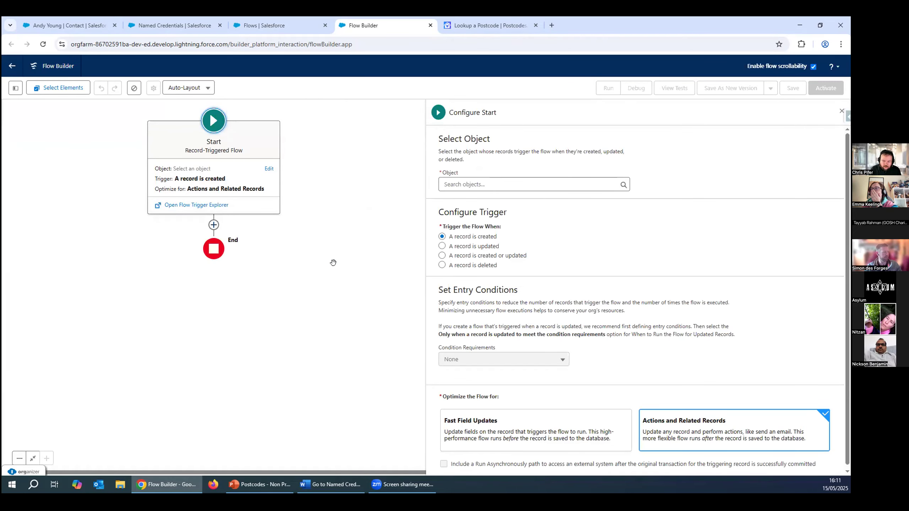
Choose Contact as the object whose records trigger the flow.
{"action": "left_click", "coordinate": [544, 184]}
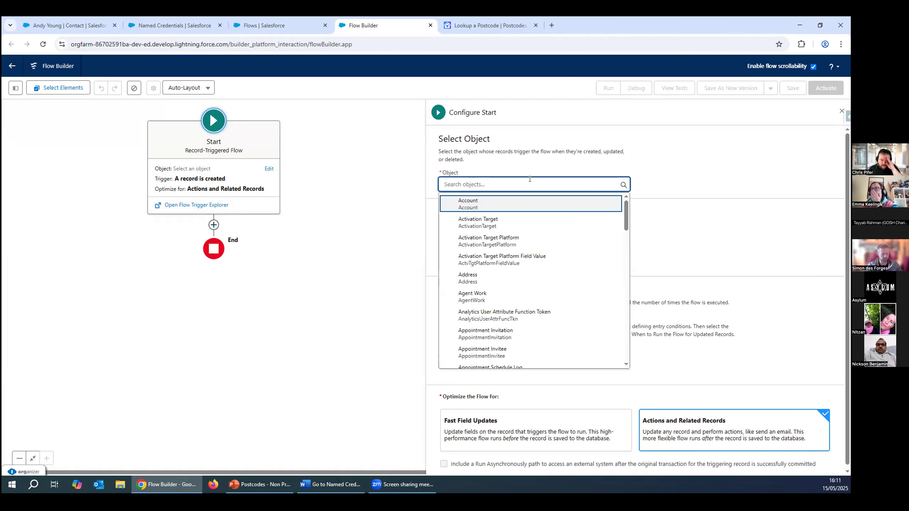
{"action": "type", "text": "cont"}
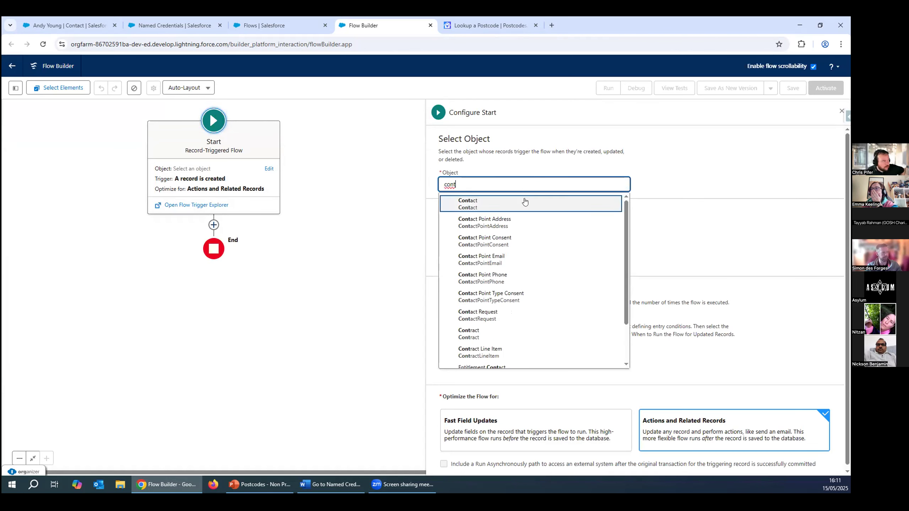
{"action": "left_click", "coordinate": [528, 203]}
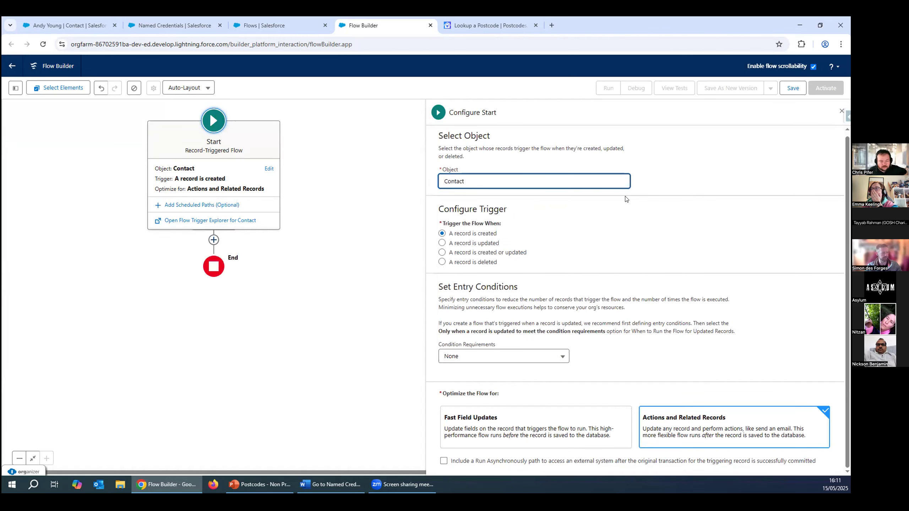
Set the entry conditions to All Conditions Are Met (AND), with Mailing Zip/Postal Code Is Null equal to False.
{"action": "left_click", "coordinate": [488, 359]}
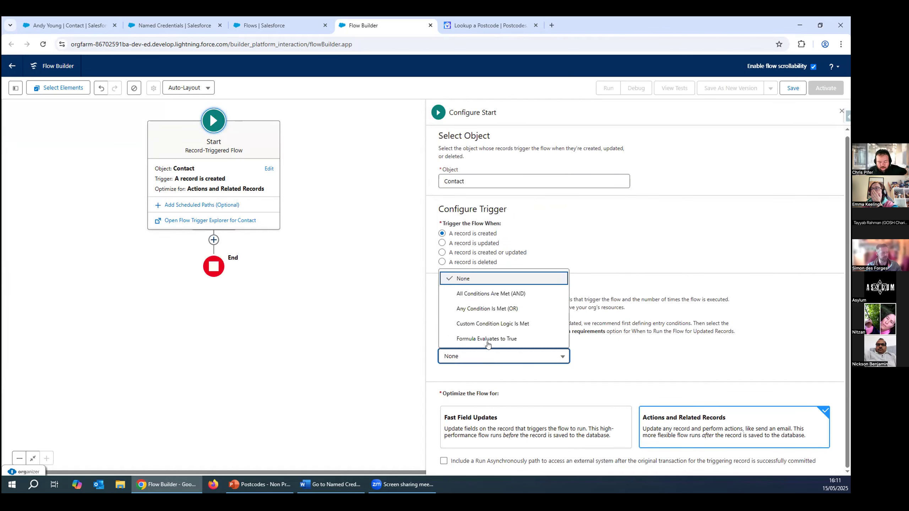
{"action": "left_click", "coordinate": [497, 295]}
{"action": "scroll", "coordinate": [607, 288], "scroll_direction": "down", "scroll_amount": 2}
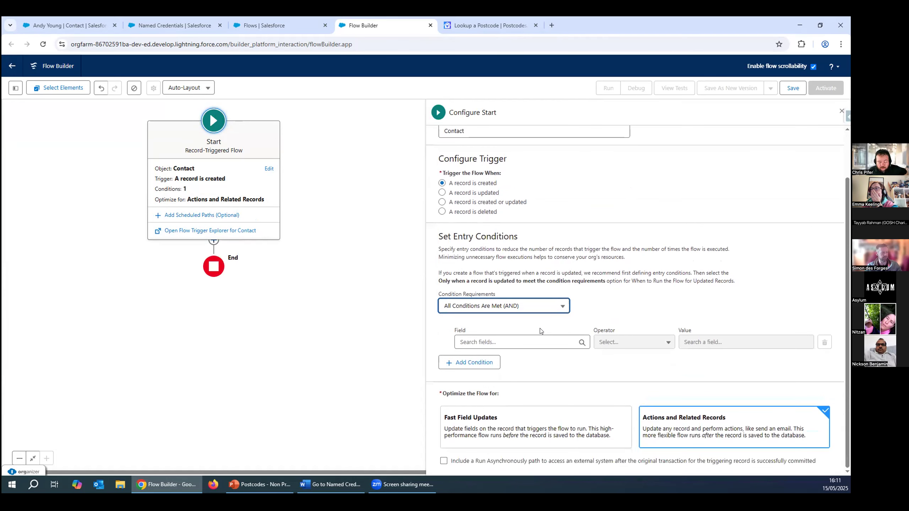
{"action": "left_click", "coordinate": [523, 340]}
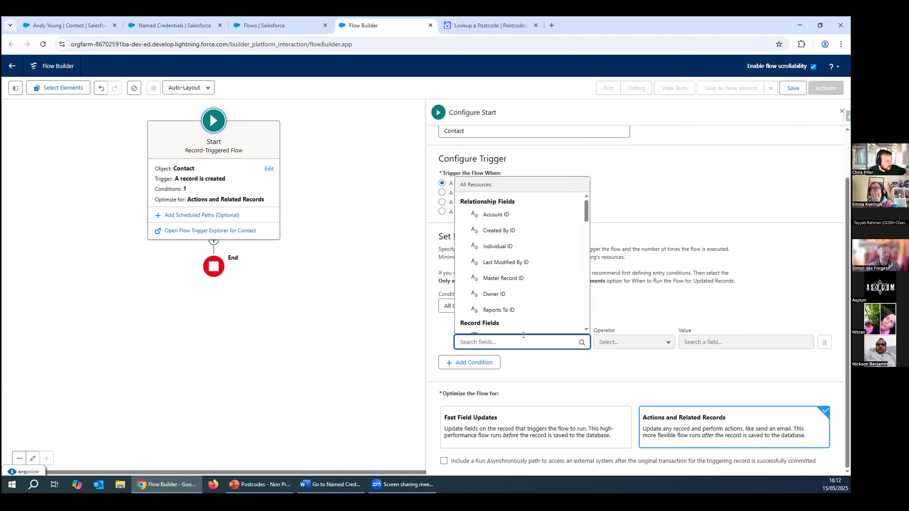
{"action": "type", "text": "postal"}
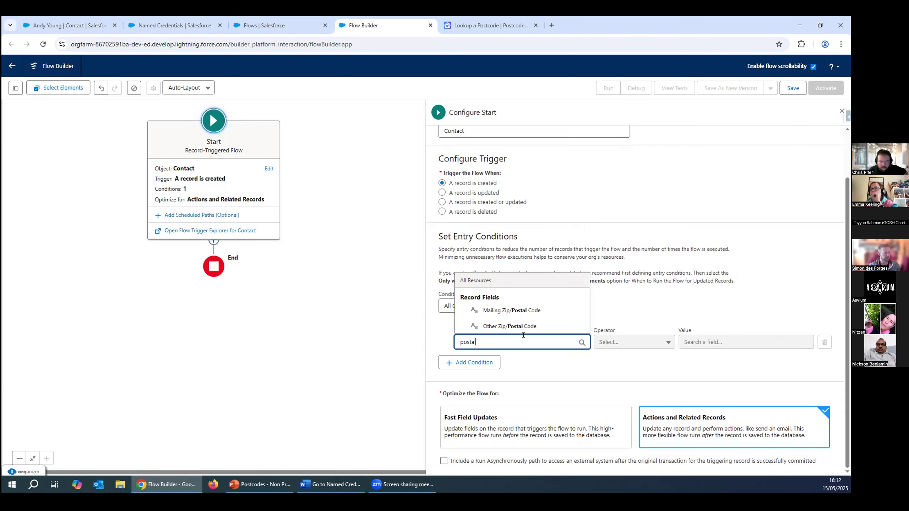
{"action": "left_click", "coordinate": [521, 309]}
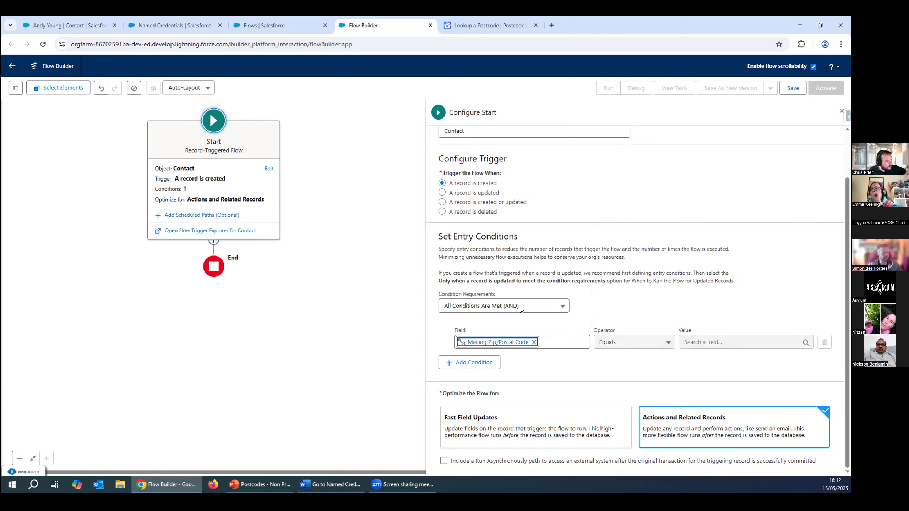
{"action": "left_click", "coordinate": [640, 343]}
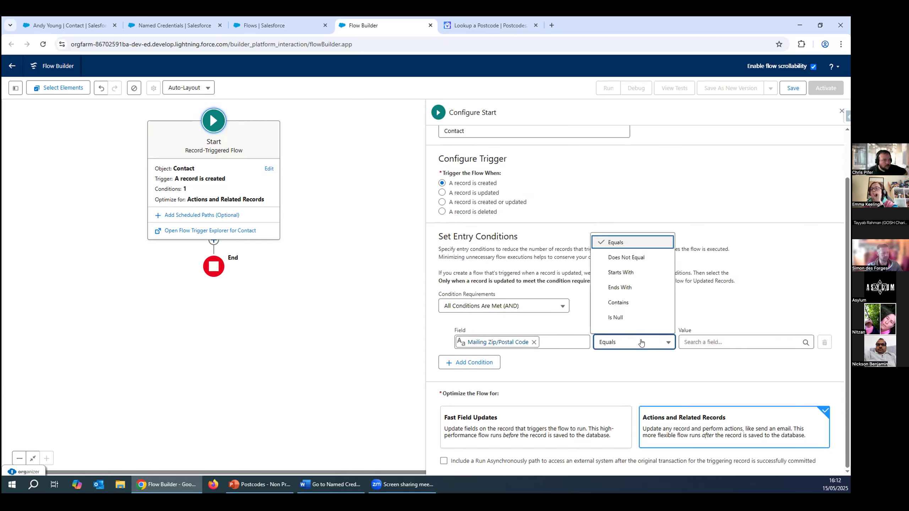
{"action": "left_click", "coordinate": [630, 318]}
{"action": "left_click", "coordinate": [716, 342]}
{"action": "type", "text": "fa"}
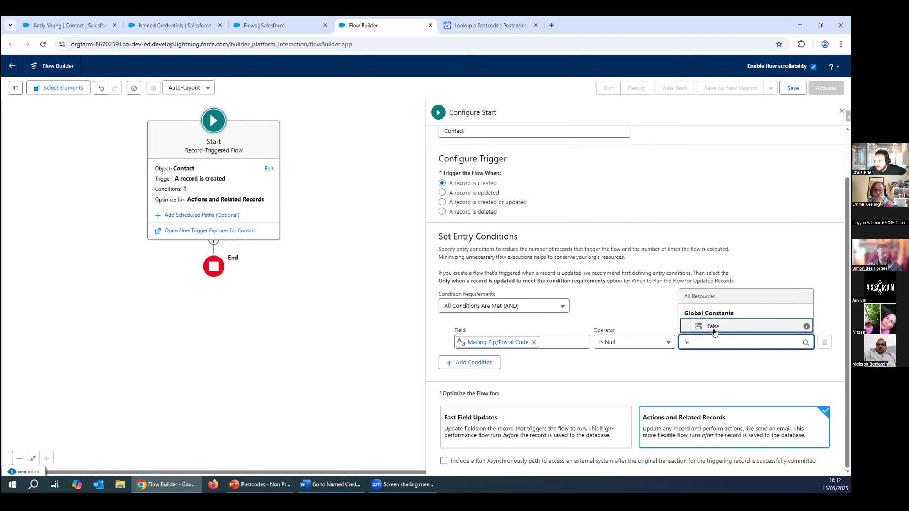
{"action": "left_click", "coordinate": [714, 331]}
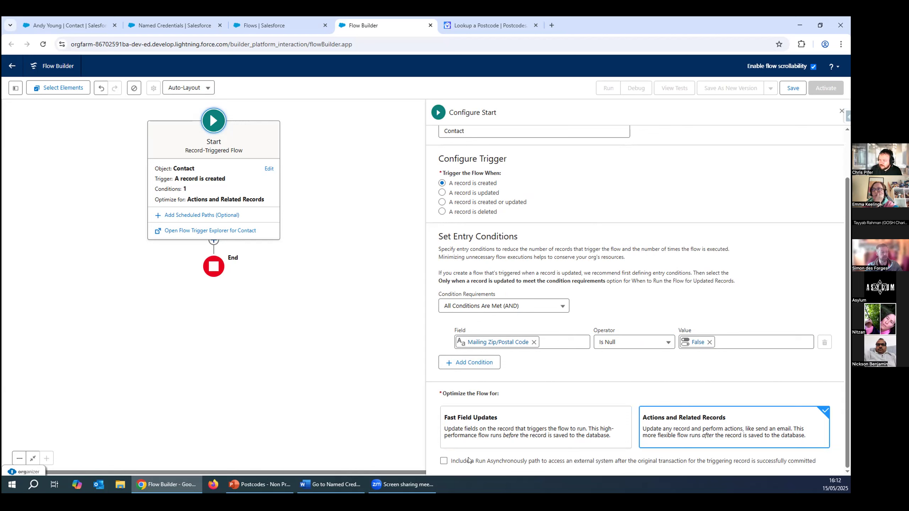
Include a Run Asynchronously path in the flow and add an Action element to that path.
{"action": "left_click", "coordinate": [443, 462]}
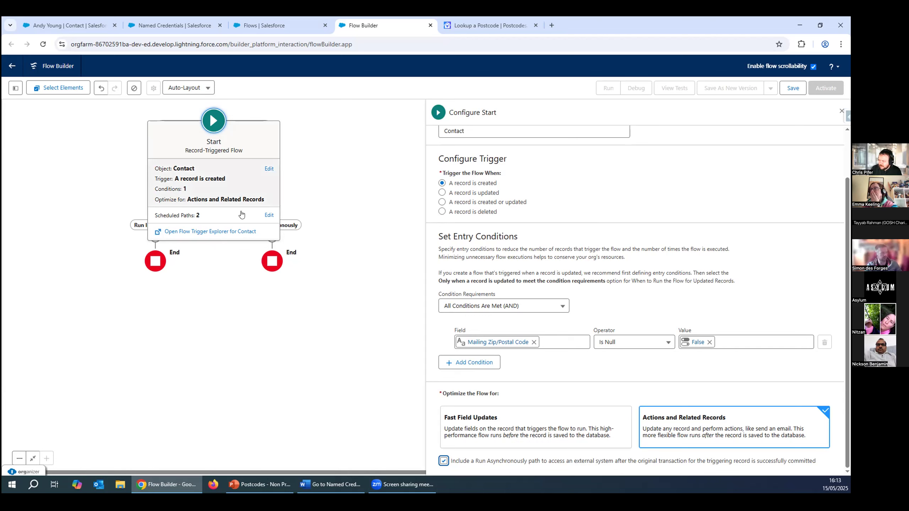
{"action": "left_click", "coordinate": [361, 319]}
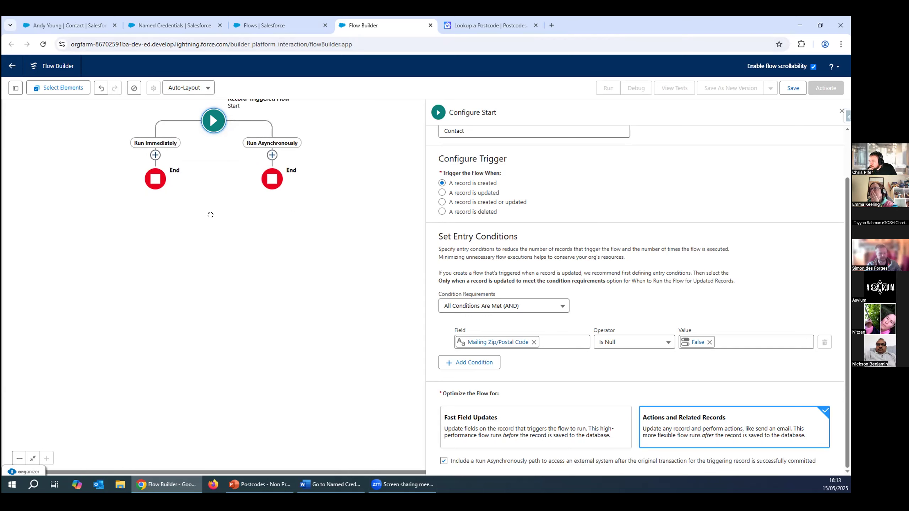
{"action": "left_click", "coordinate": [272, 155]}
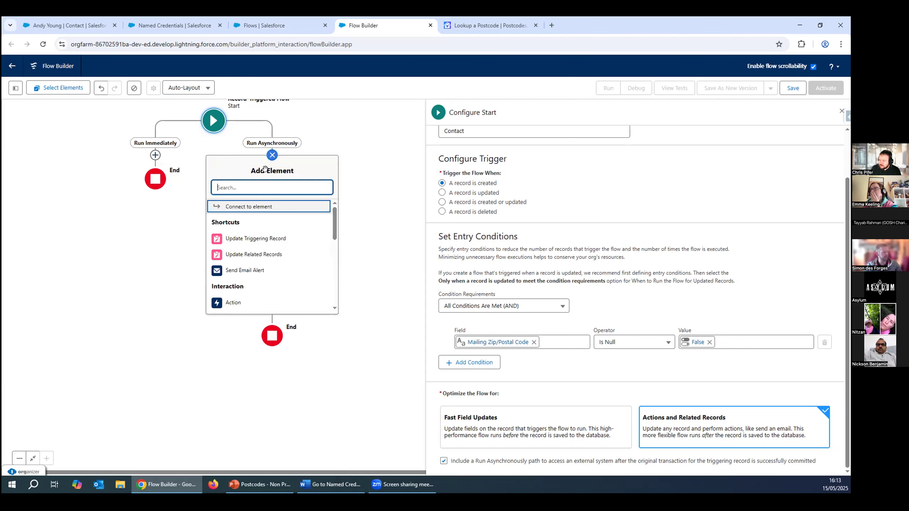
{"action": "left_click", "coordinate": [231, 303]}
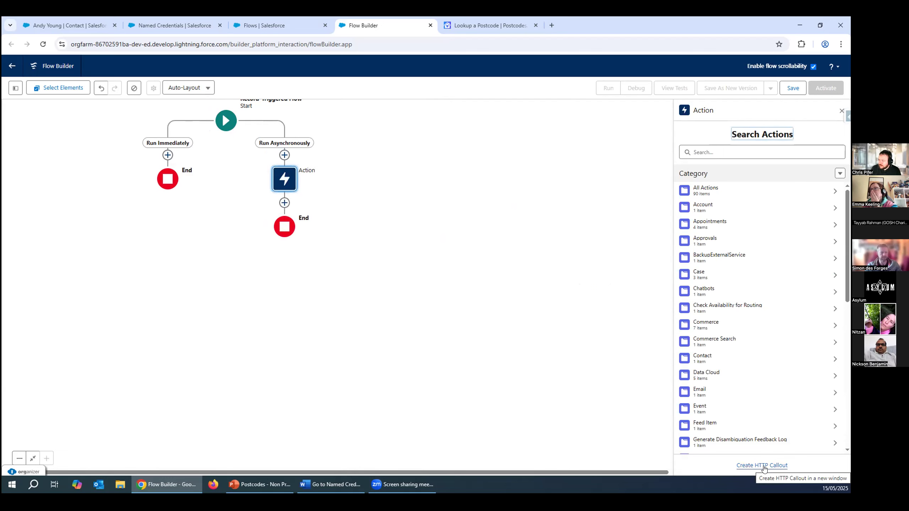
Start a new HTTP callout with external service name ExternalServicePostcodeAPI and the PostcodeAPI named credential.
{"action": "left_click", "coordinate": [764, 465]}
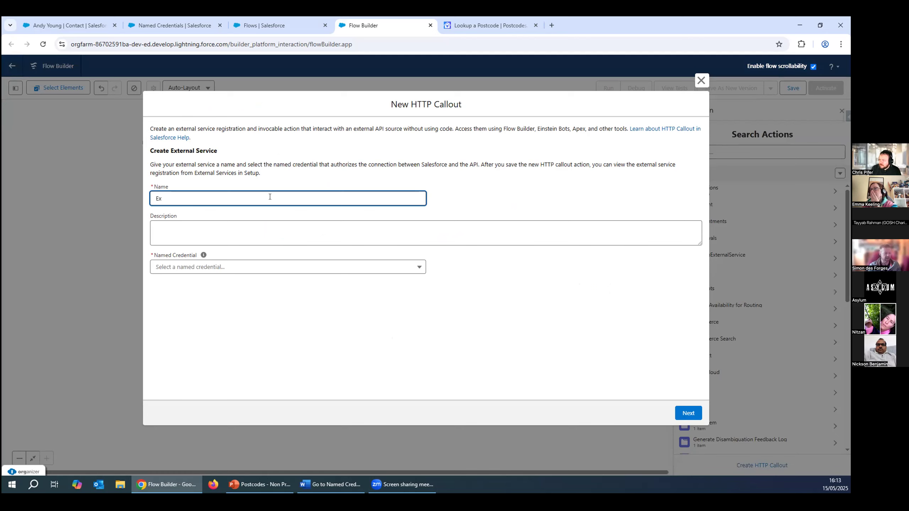
{"action": "type", "text": "ternalServicePostcode"}
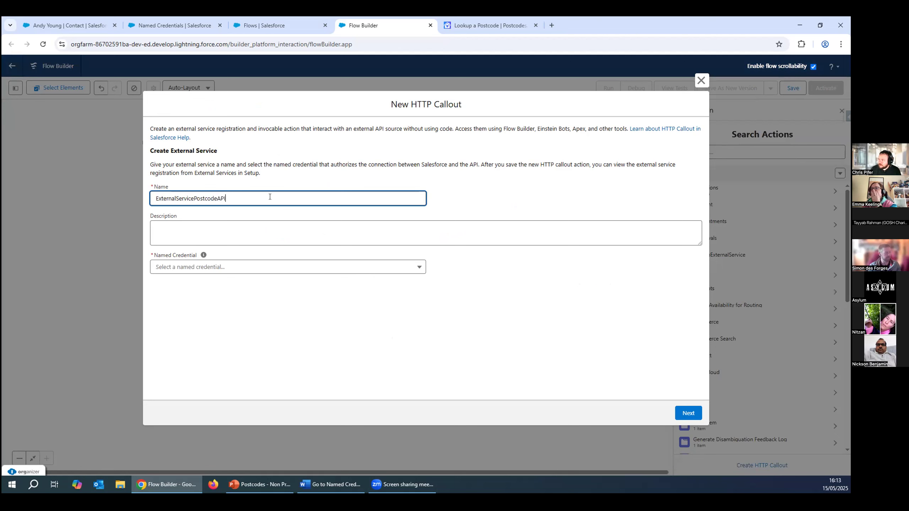
{"action": "type", "text": "API"}
{"action": "key", "text": "Tab"}
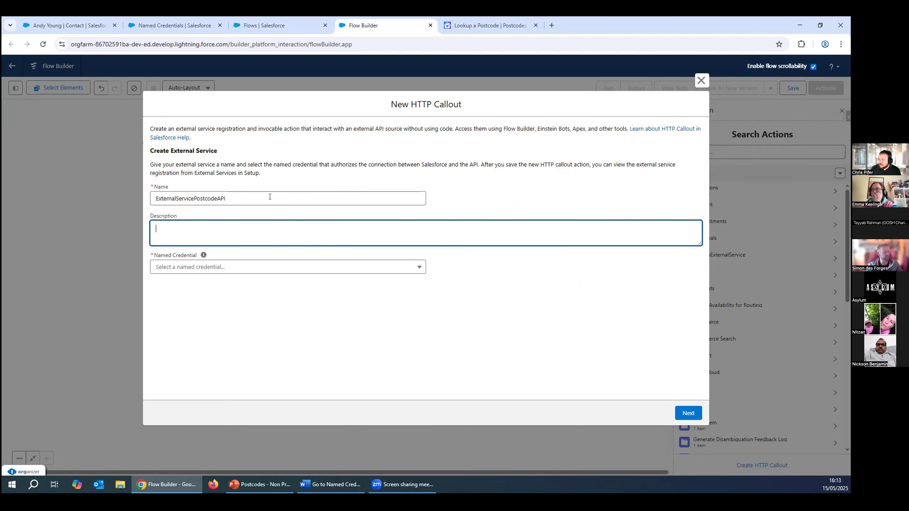
{"action": "left_click", "coordinate": [229, 267]}
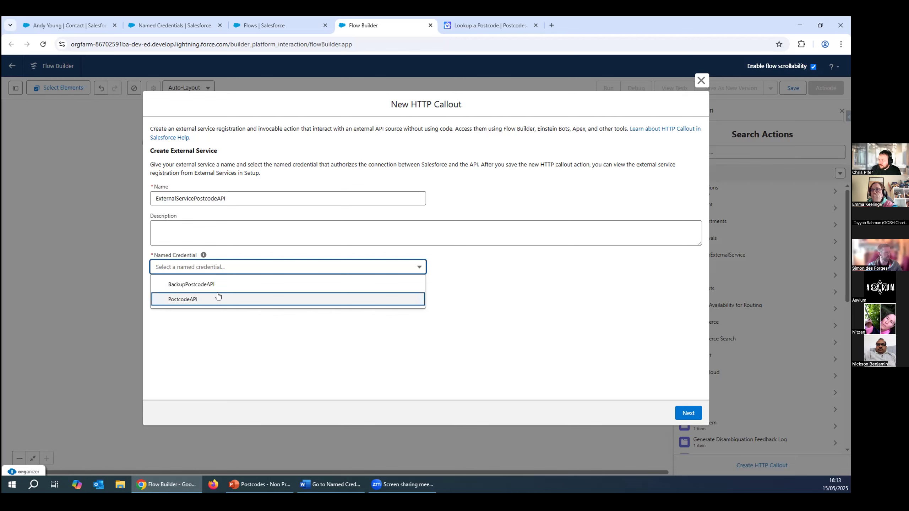
{"action": "left_click", "coordinate": [219, 297]}
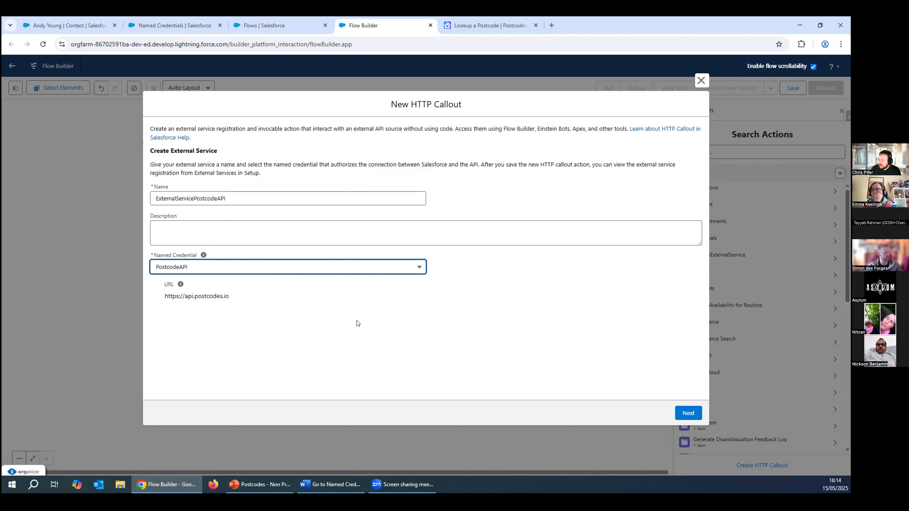
Label the callout's invocable action ActionPostcodeAPI and set its method to GET.
{"action": "left_click", "coordinate": [690, 412]}
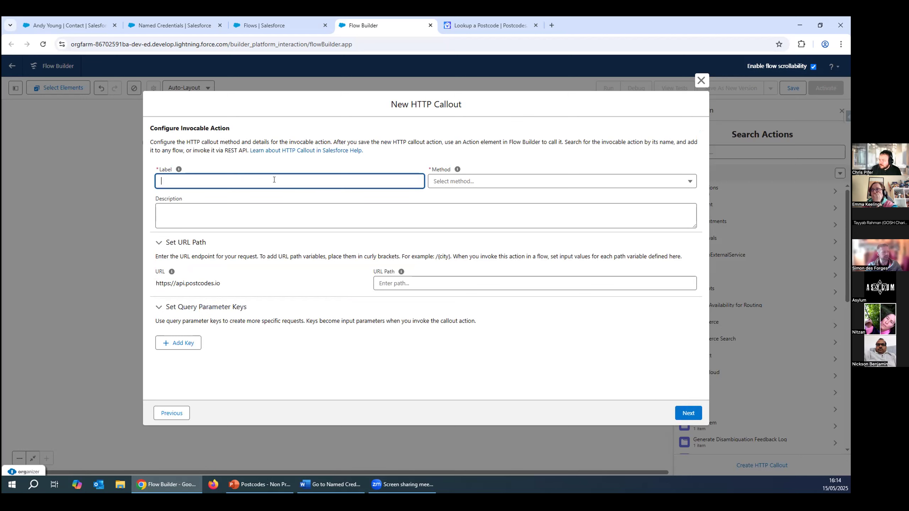
{"action": "type", "text": "ActionPostcodeAPI"}
{"action": "key", "text": "Tab"}
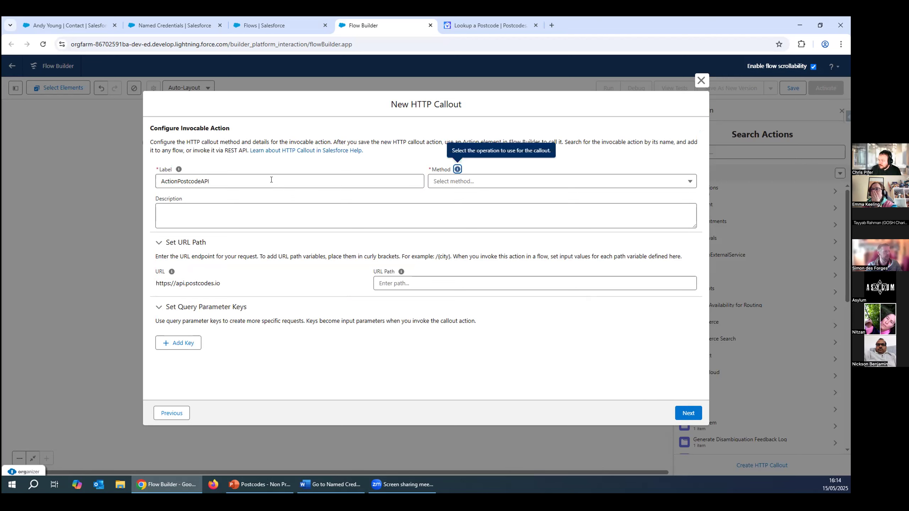
{"action": "left_click", "coordinate": [559, 184]}
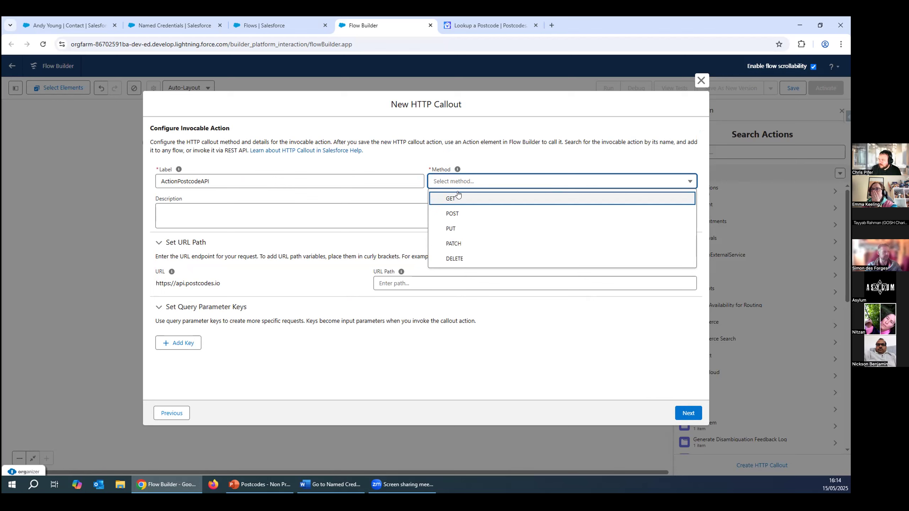
{"action": "left_click", "coordinate": [457, 199]}
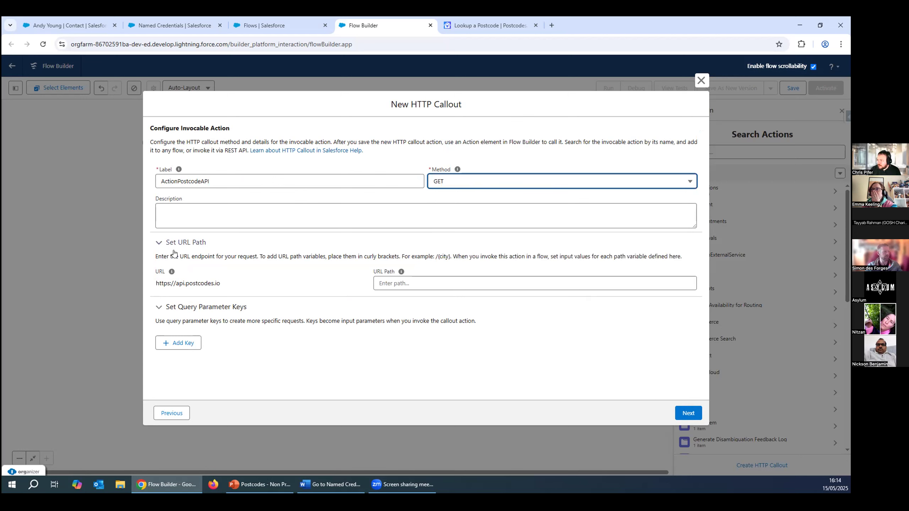
Copy the path /postcodes/:postcode from the Postcodes.io lookup endpoint documentation into the callout's URL path.
{"action": "left_click", "coordinate": [429, 283]}
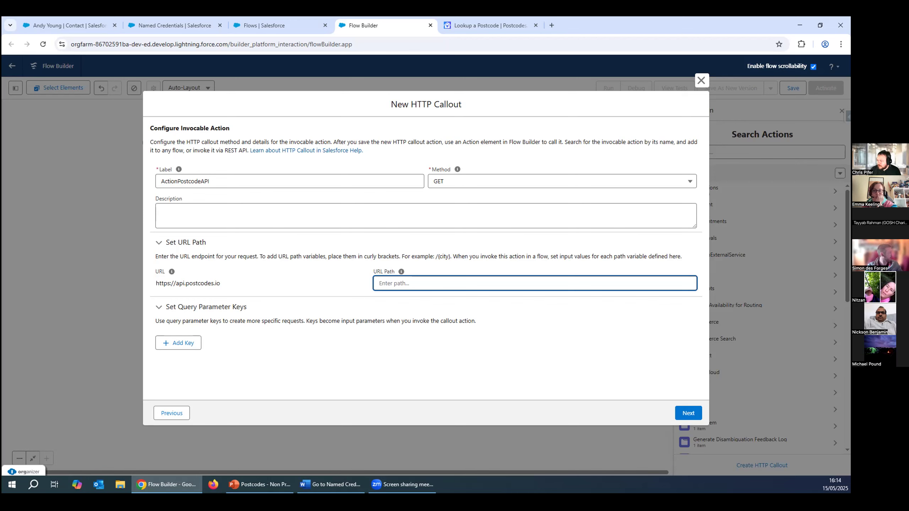
{"action": "key", "text": "alt+Tab"}
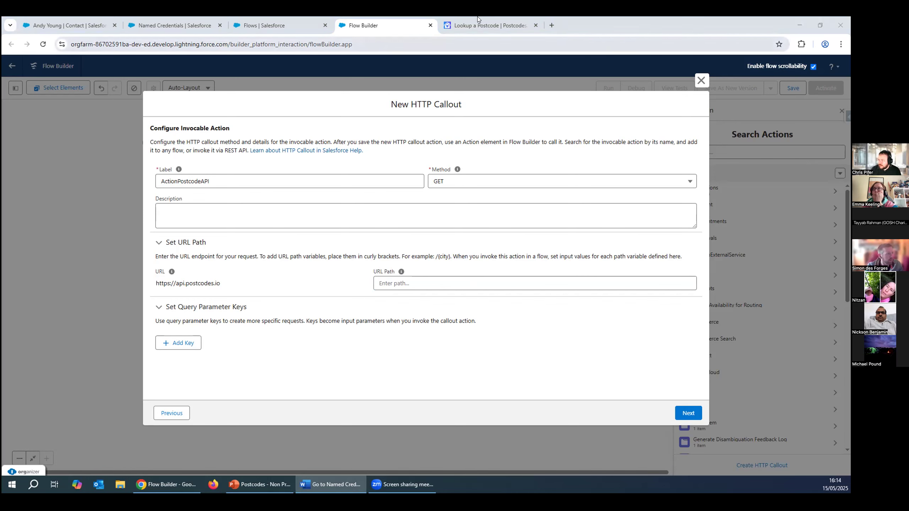
{"action": "left_click", "coordinate": [503, 18]}
{"action": "left_click", "coordinate": [371, 206]}
{"action": "left_click_drag", "start_coordinate": [389, 231], "coordinate": [315, 239]}
{"action": "key", "text": "ctrl+c"}
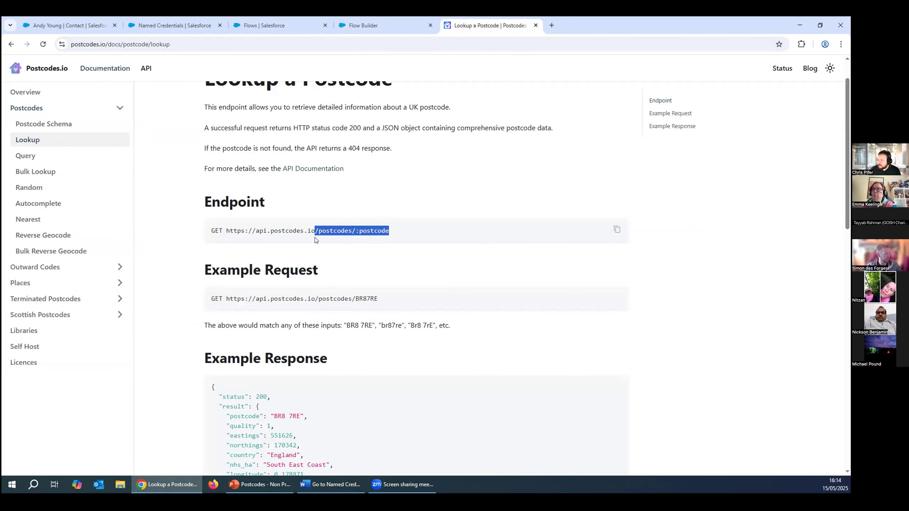
{"action": "left_click", "coordinate": [384, 26]}
{"action": "key", "text": "ctrl+v"}
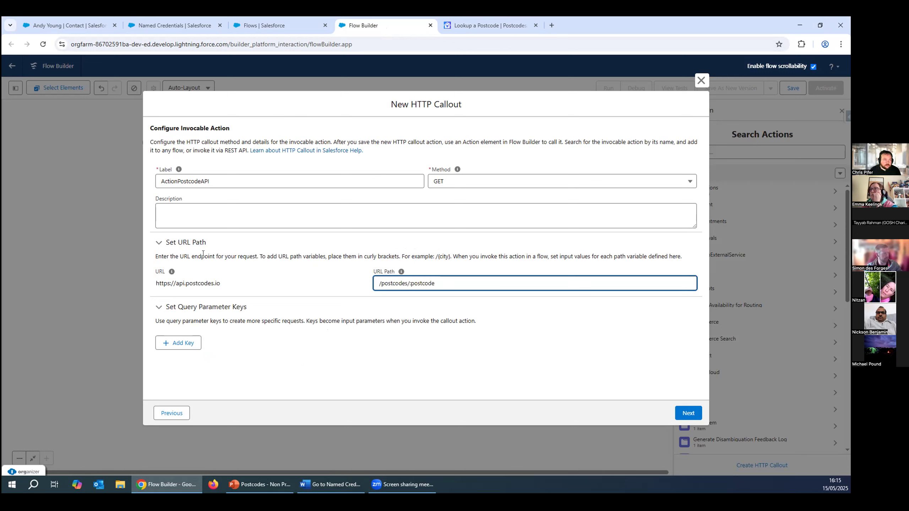
Rewrite the URL path with its variable in curly brackets, as /postcodes/{postcode}.
{"action": "left_click_drag", "start_coordinate": [305, 257], "coordinate": [465, 257]}
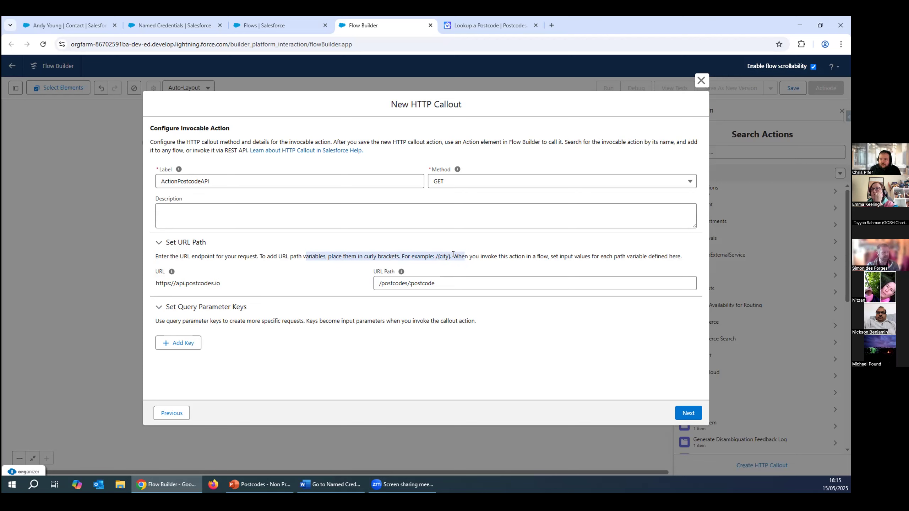
{"action": "left_click", "coordinate": [467, 282]}
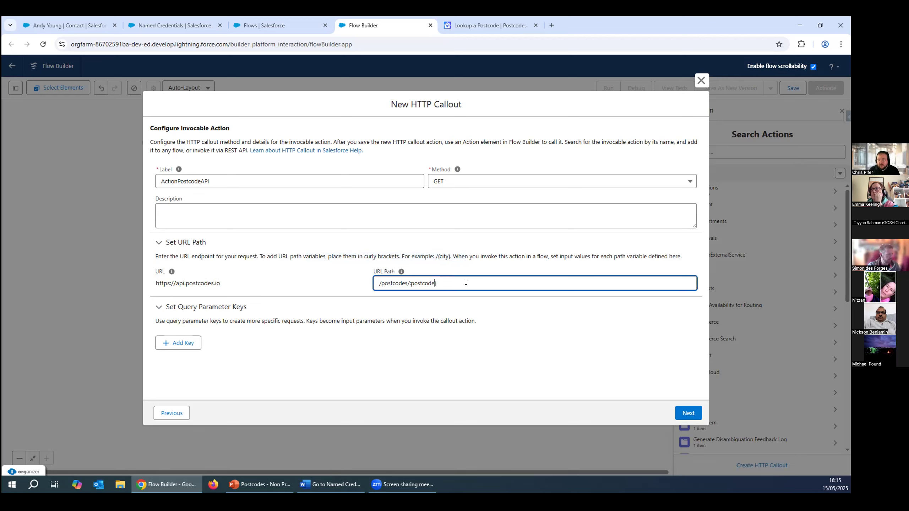
{"action": "key", "text": "BackSpace"}
{"action": "type", "text": "{"}
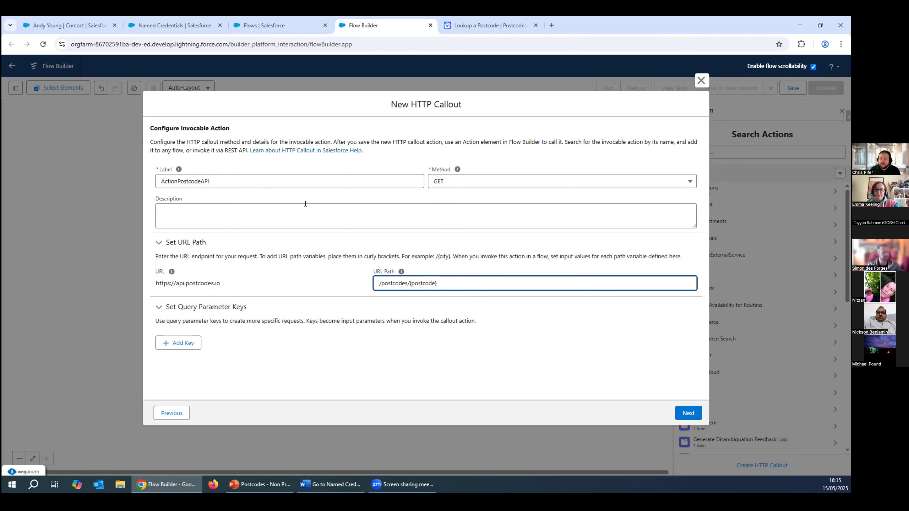
Set the data type of the postcode path key to String and proceed to the sample response method.
{"action": "left_click", "coordinate": [284, 242]}
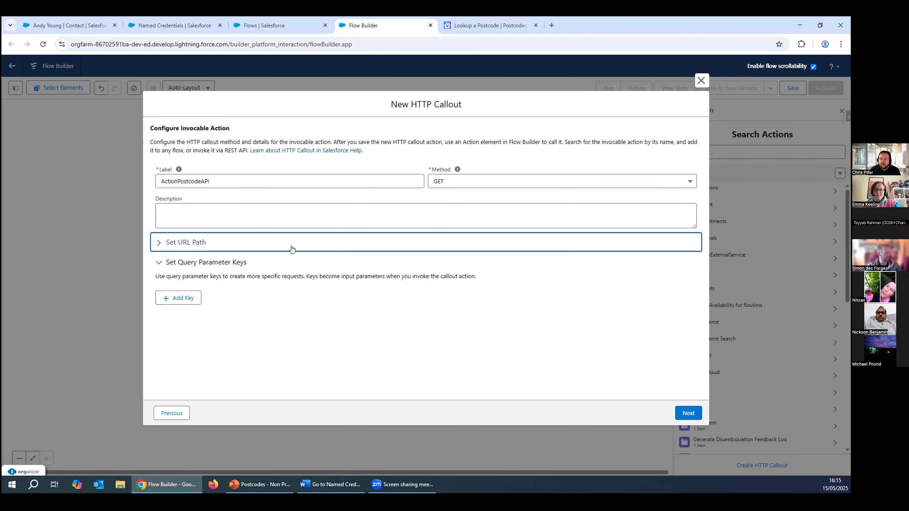
{"action": "left_click", "coordinate": [292, 250]}
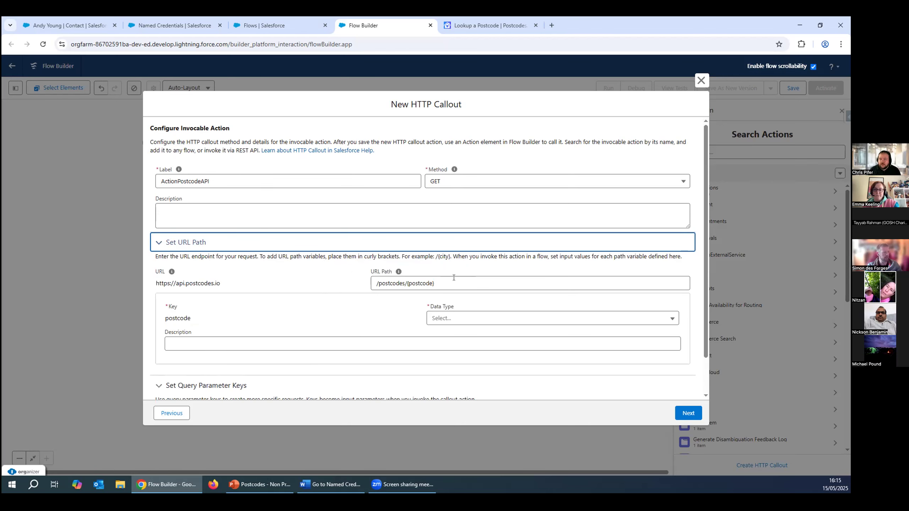
{"action": "scroll", "coordinate": [292, 262], "scroll_direction": "down", "scroll_amount": 1}
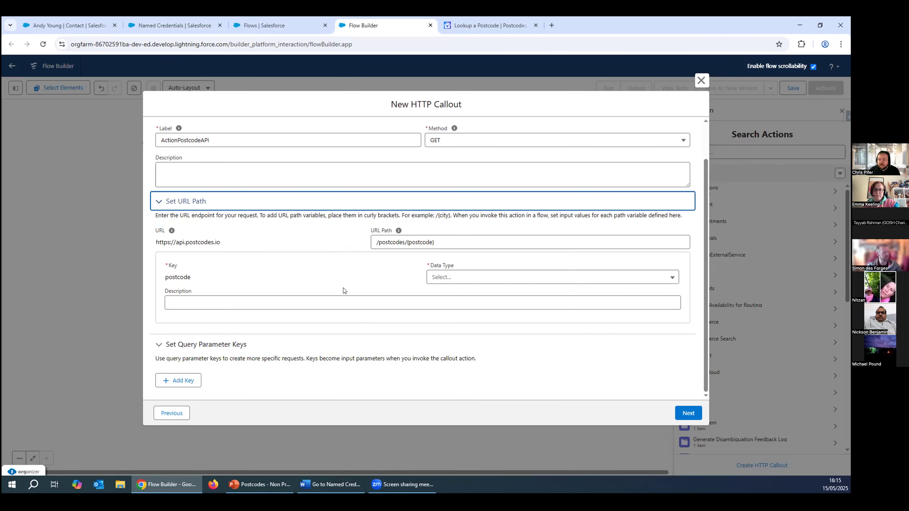
{"action": "left_click", "coordinate": [493, 280]}
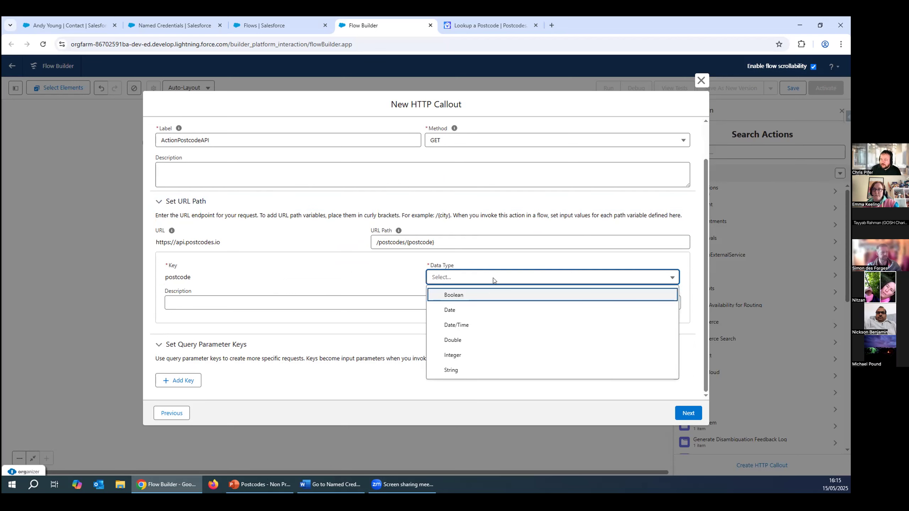
{"action": "left_click", "coordinate": [487, 370]}
{"action": "scroll", "coordinate": [337, 272], "scroll_direction": "down", "scroll_amount": 1}
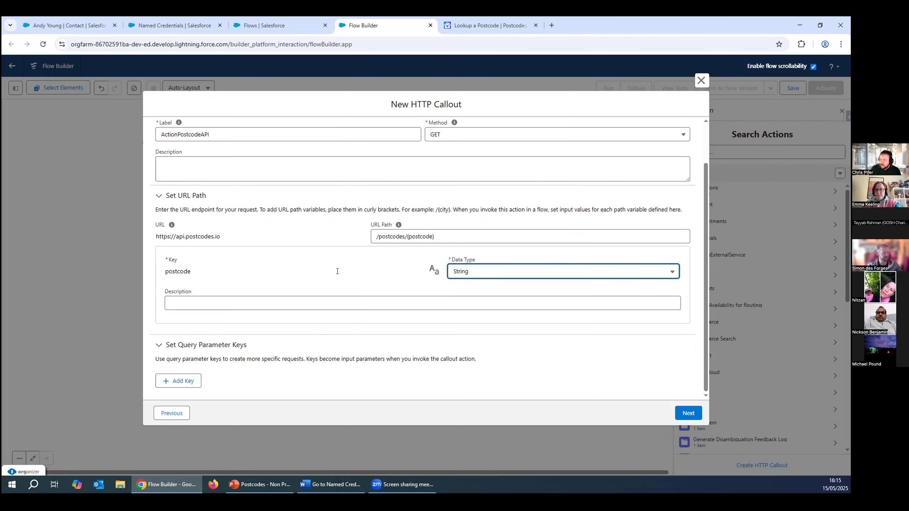
{"action": "left_click", "coordinate": [688, 414]}
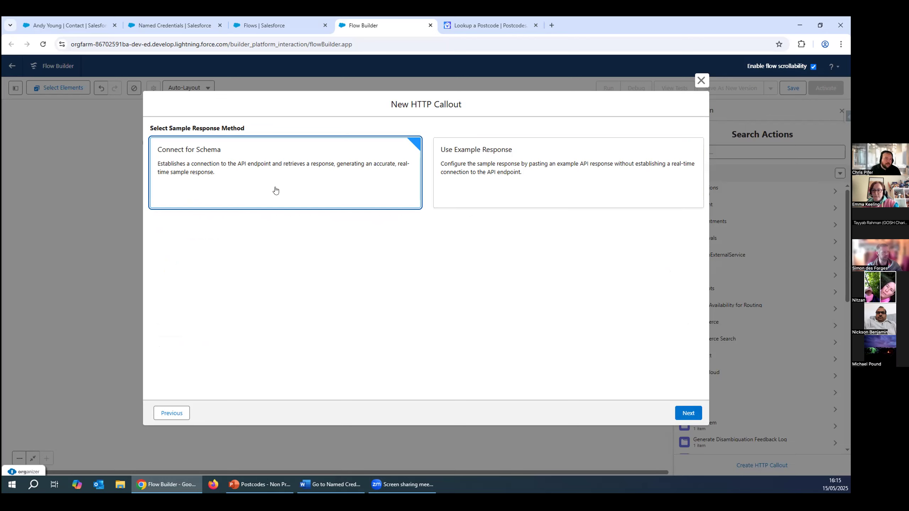
Use Connect for Schema as the sample response method and connect to the API with a sample UK postcode as the path value.
{"action": "left_click", "coordinate": [685, 414]}
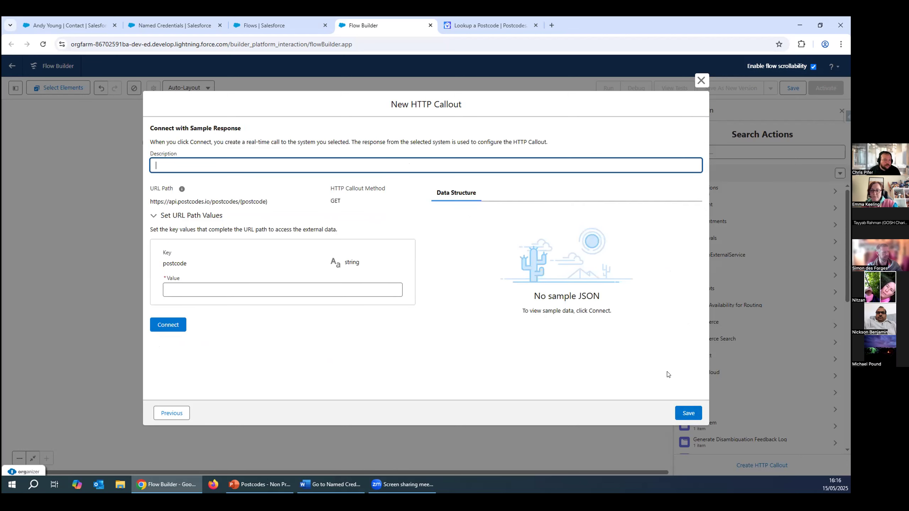
{"action": "left_click", "coordinate": [269, 283]}
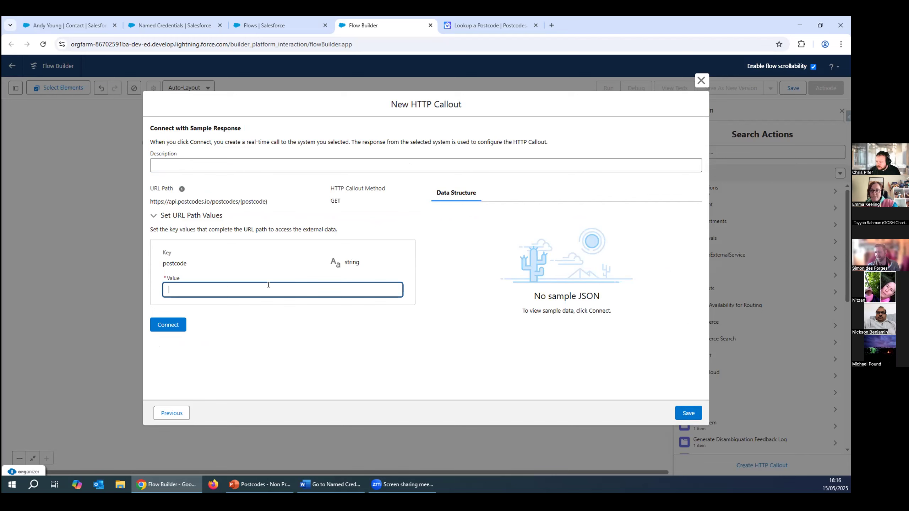
{"action": "type", "text": "sg"}
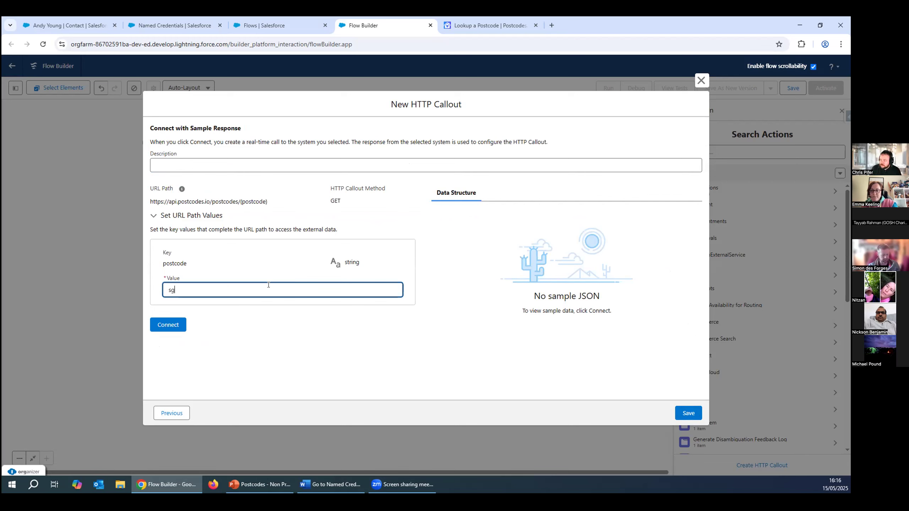
{"action": "type", "text": "36lp"}
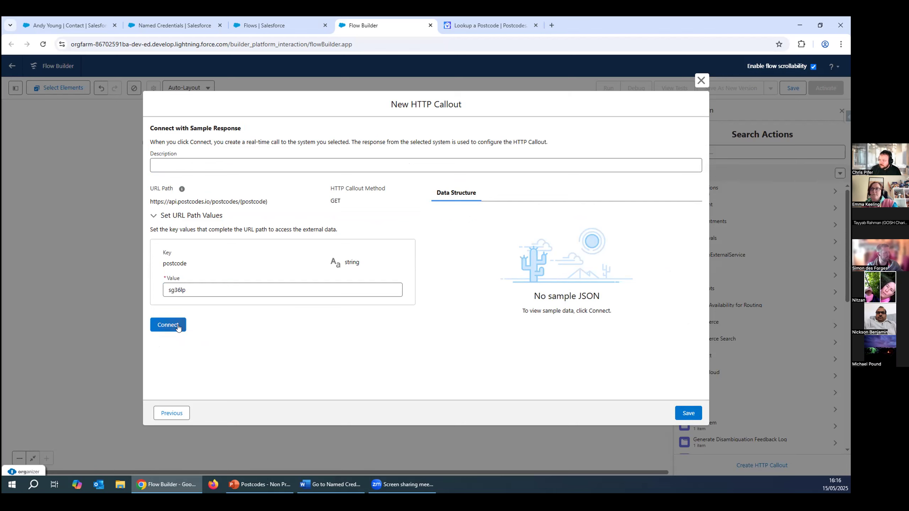
{"action": "left_click", "coordinate": [178, 325]}
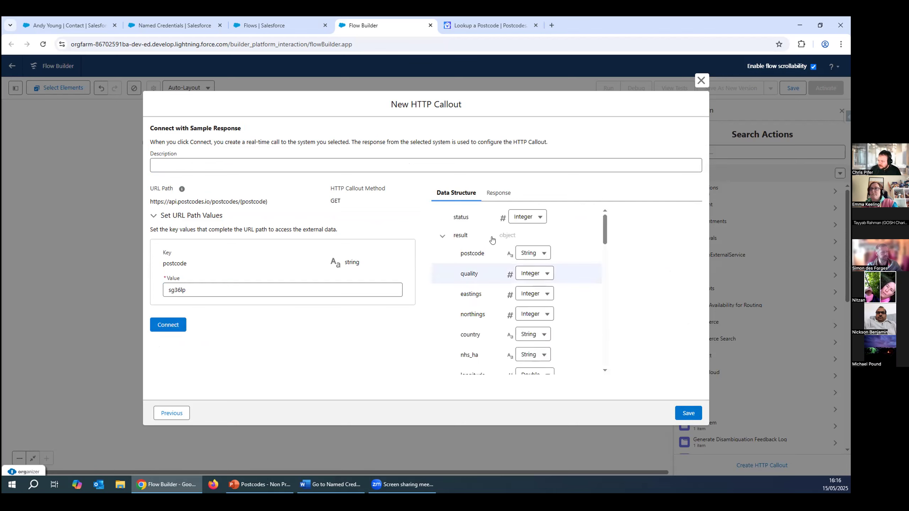
Examine the sample JSON response and the data types assigned to its fields in the data structure.
{"action": "left_click", "coordinate": [488, 194]}
{"action": "scroll", "coordinate": [465, 297], "scroll_direction": "down", "scroll_amount": 6}
{"action": "scroll", "coordinate": [473, 280], "scroll_direction": "down", "scroll_amount": 3}
{"action": "scroll", "coordinate": [473, 280], "scroll_direction": "up", "scroll_amount": 10}
{"action": "scroll", "coordinate": [473, 280], "scroll_direction": "up", "scroll_amount": 5}
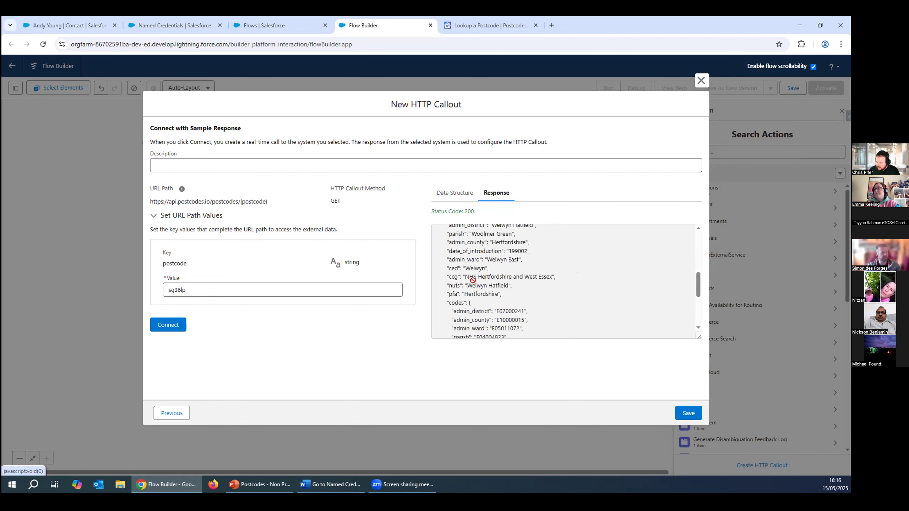
{"action": "left_click", "coordinate": [458, 193]}
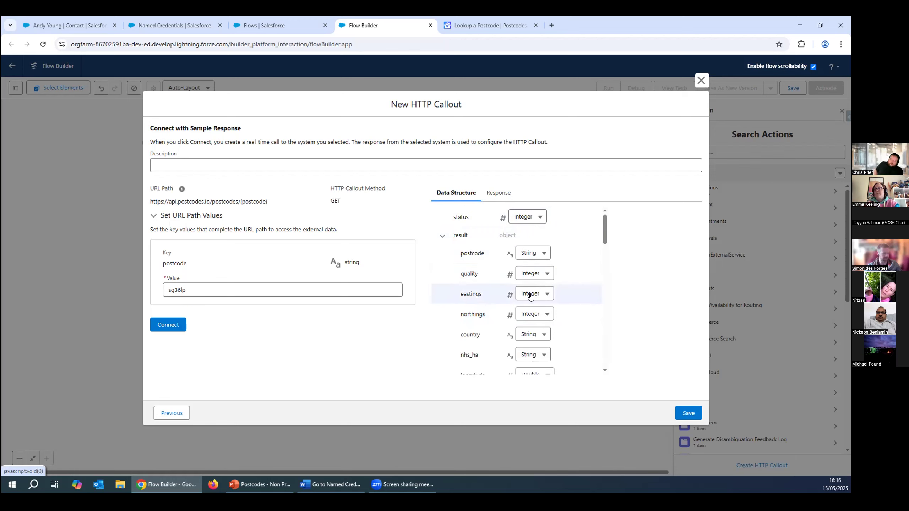
{"action": "scroll", "coordinate": [536, 284], "scroll_direction": "down", "scroll_amount": 1}
{"action": "scroll", "coordinate": [536, 284], "scroll_direction": "down", "scroll_amount": 3}
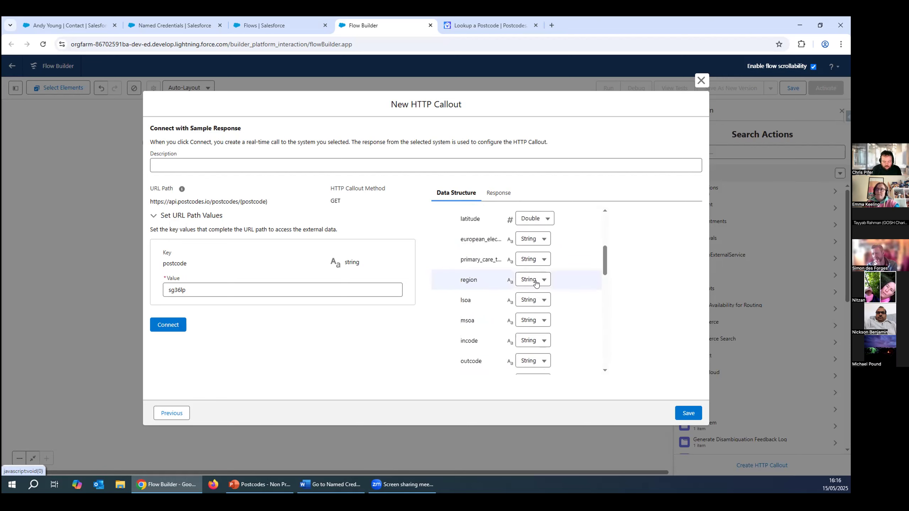
{"action": "scroll", "coordinate": [536, 285], "scroll_direction": "down", "scroll_amount": 8}
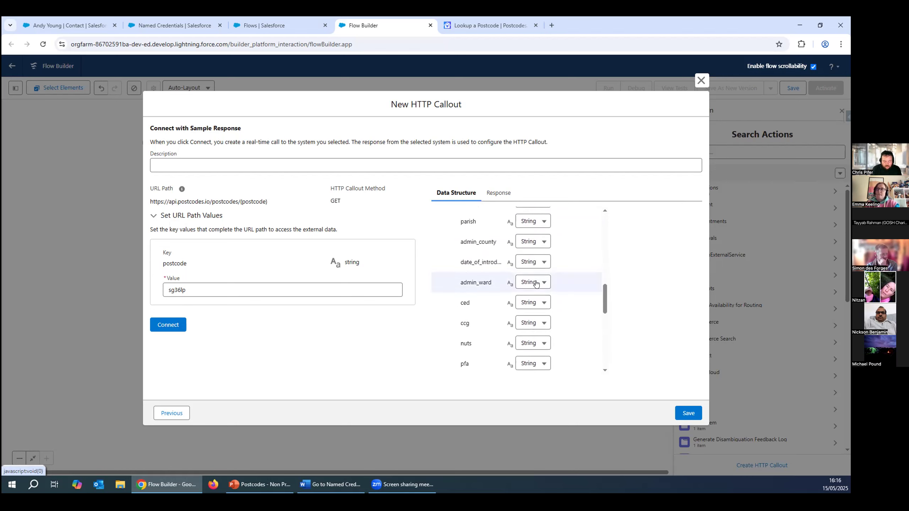
{"action": "scroll", "coordinate": [536, 284], "scroll_direction": "down", "scroll_amount": 4}
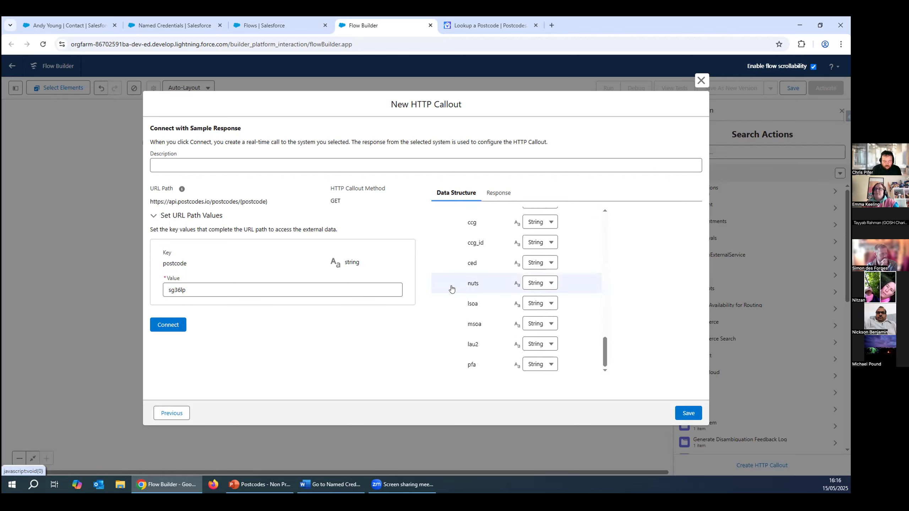
Save the HTTP callout and set the flow action's postcode value to $Record > Mailing Zip/Postal Code.
{"action": "left_click", "coordinate": [689, 414]}
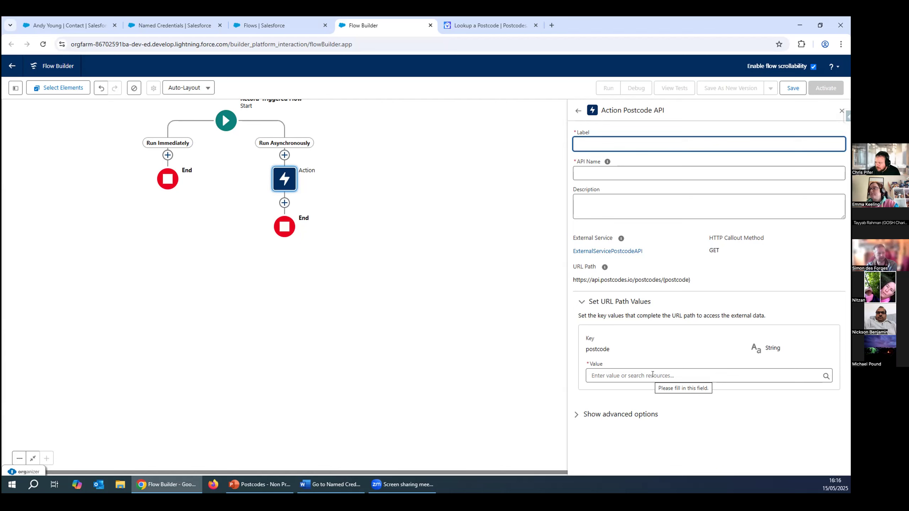
{"action": "left_click", "coordinate": [640, 375]}
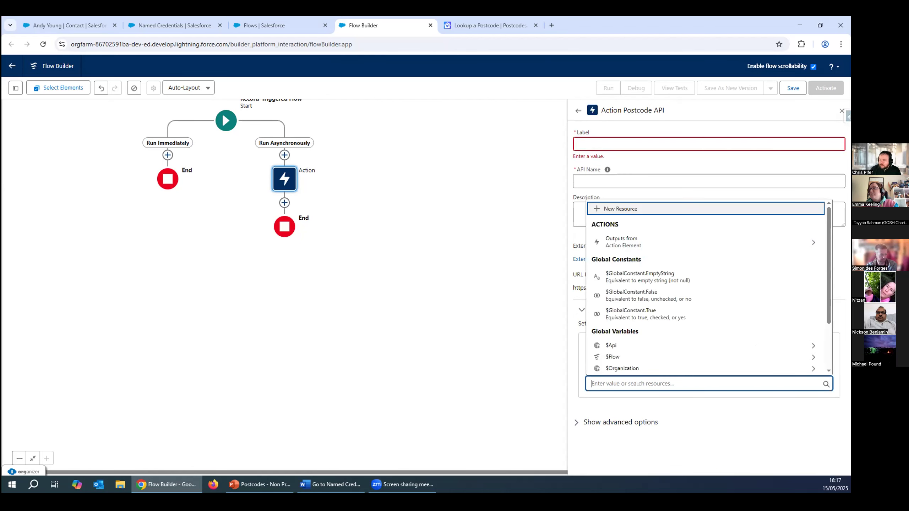
{"action": "scroll", "coordinate": [640, 290], "scroll_direction": "down", "scroll_amount": 3}
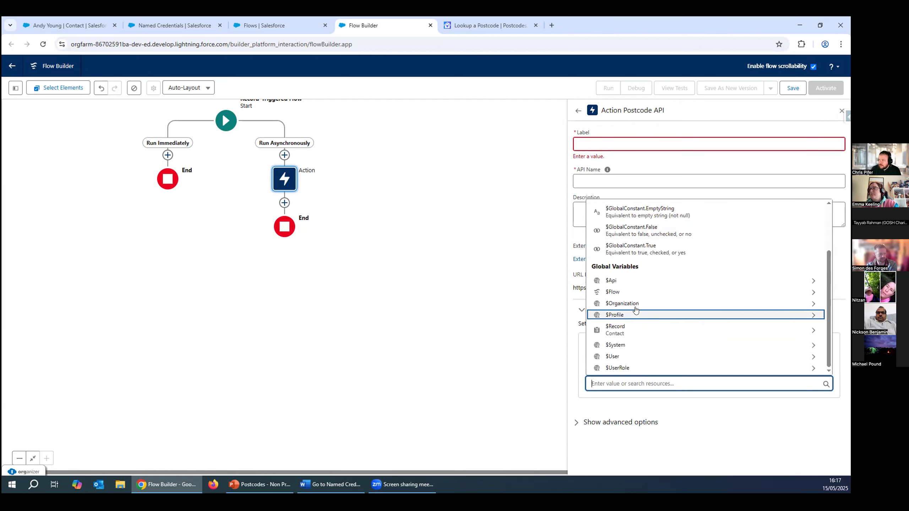
{"action": "left_click", "coordinate": [630, 328]}
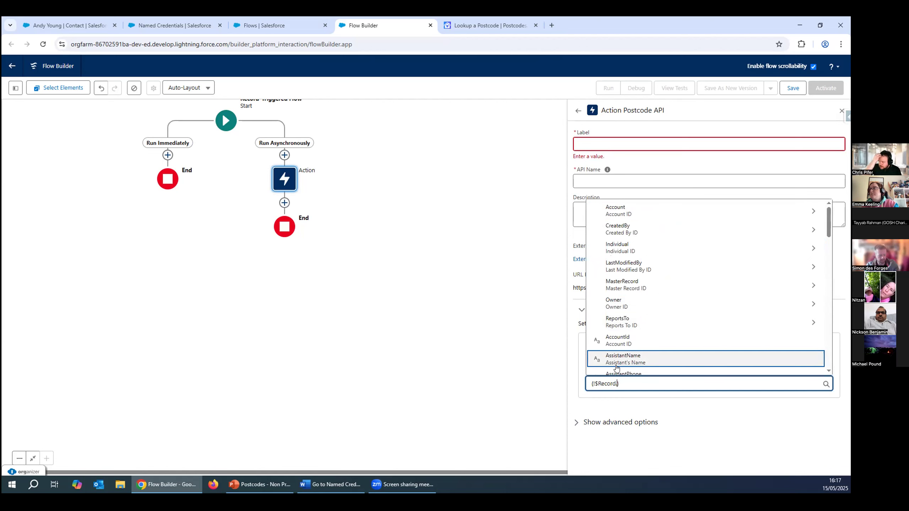
{"action": "type", "text": "post"}
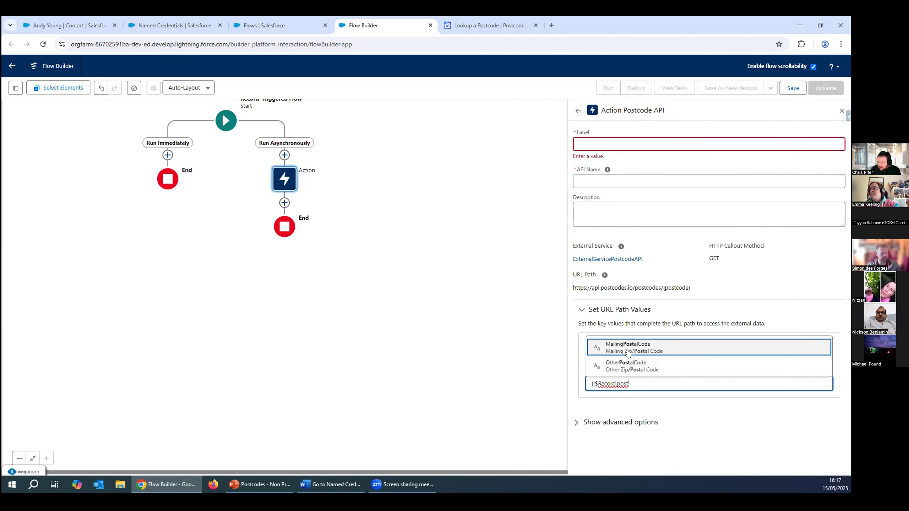
{"action": "left_click", "coordinate": [628, 352]}
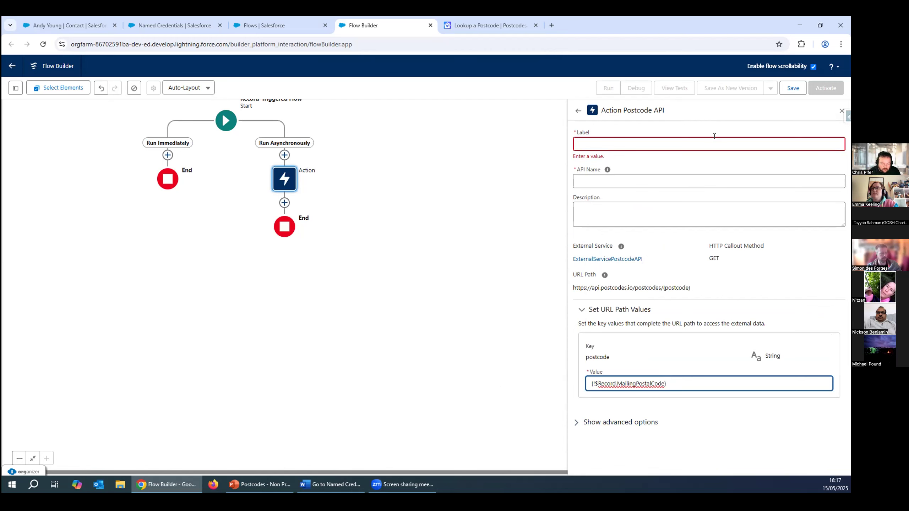
Label the flow's action element SendPostcodeAPI.
{"action": "left_click", "coordinate": [692, 144]}
{"action": "type", "text": "Se"}
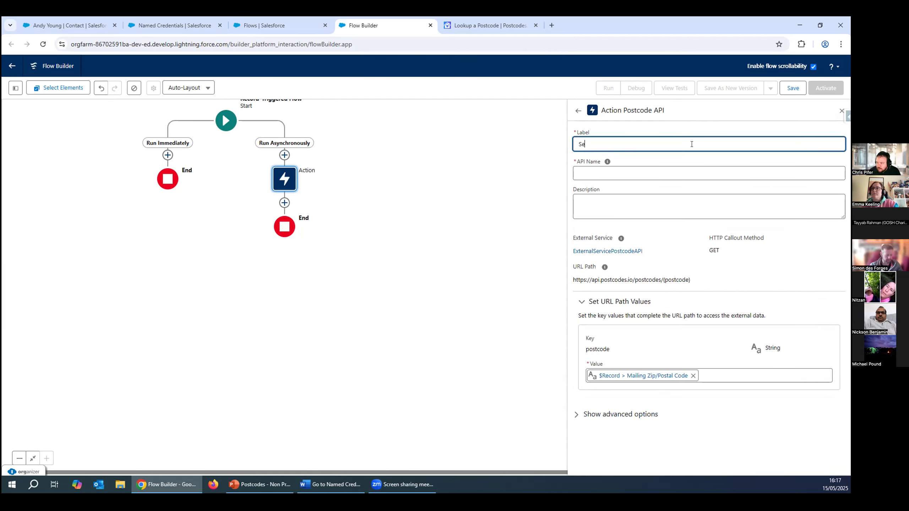
{"action": "type", "text": "ndPostcodeAPI"}
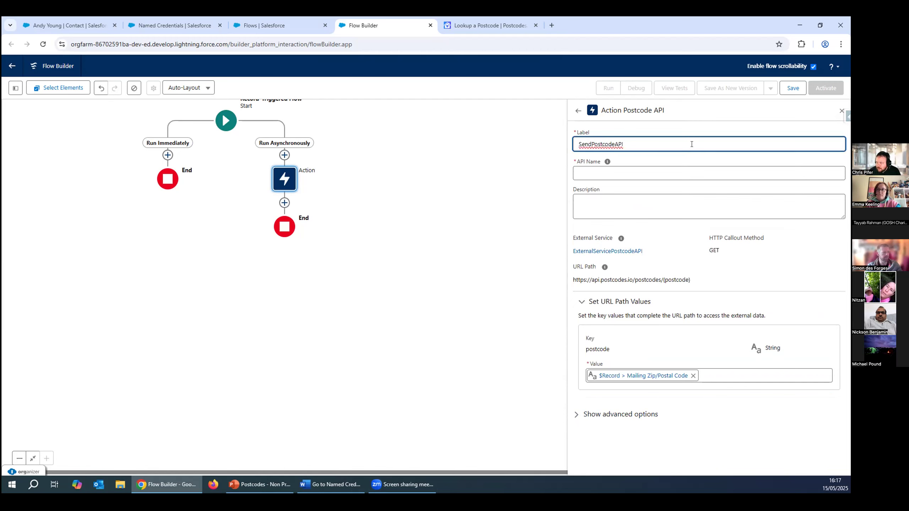
Add a fault path to the SendPostcodeAPI action.
{"action": "left_click", "coordinate": [503, 286]}
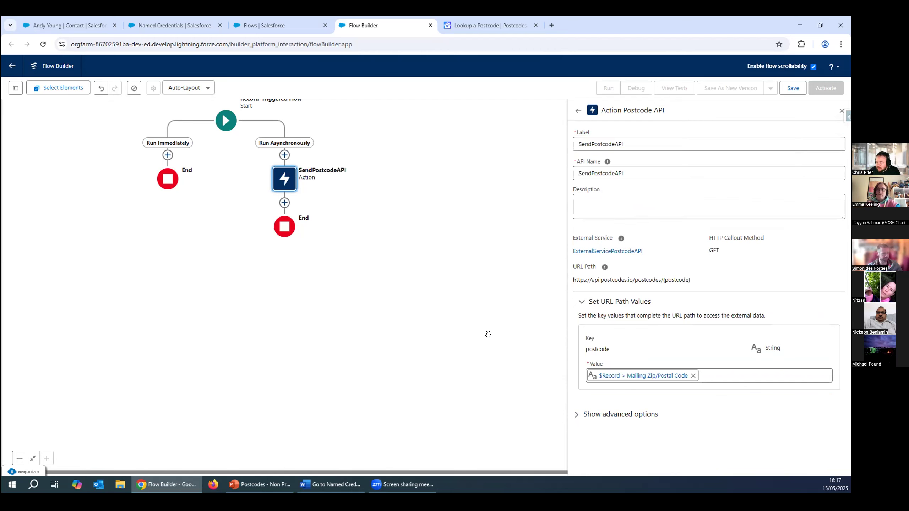
{"action": "left_click", "coordinate": [286, 184]}
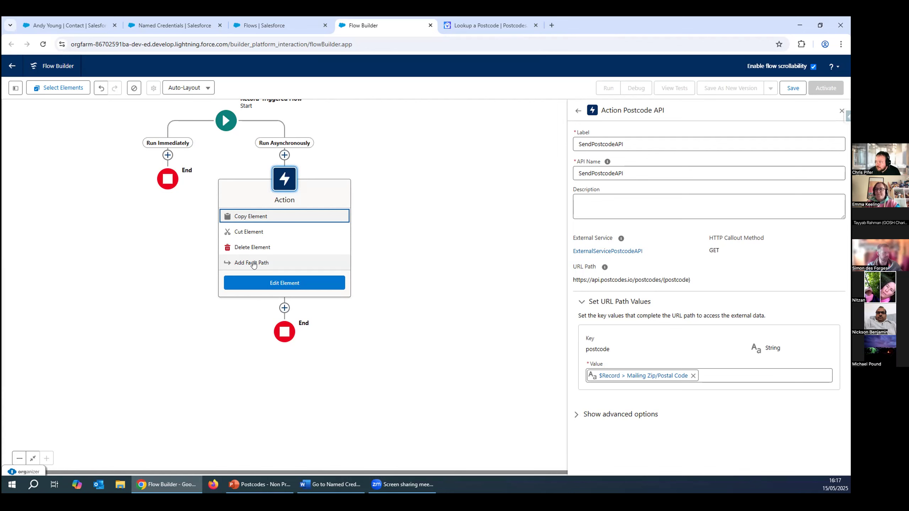
{"action": "left_click", "coordinate": [253, 264]}
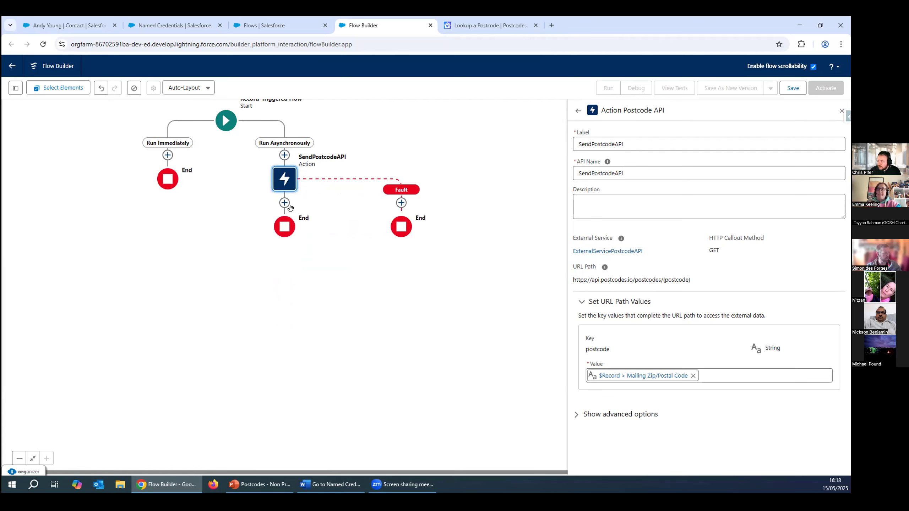
Add an Update Triggering Record element after the SendPostcodeAPI action and label it UpdateContactwithWard.
{"action": "left_click", "coordinate": [284, 203]}
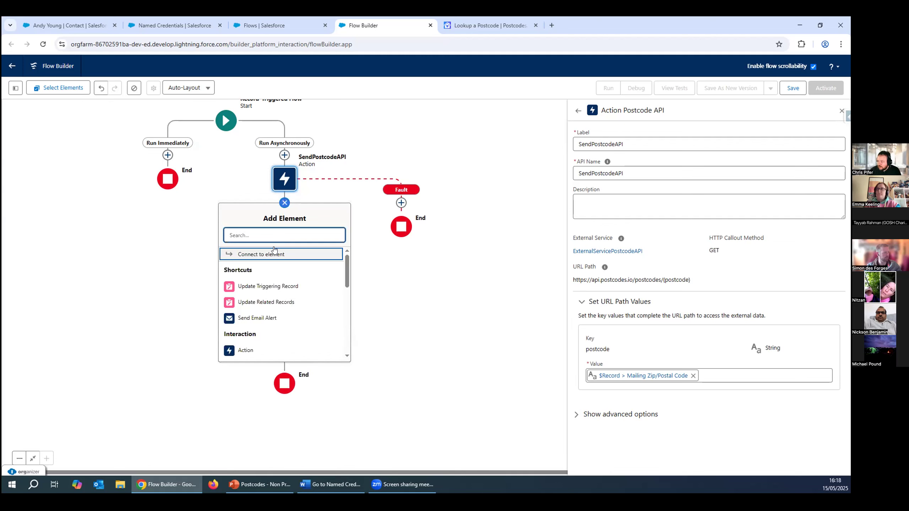
{"action": "left_click", "coordinate": [266, 292]}
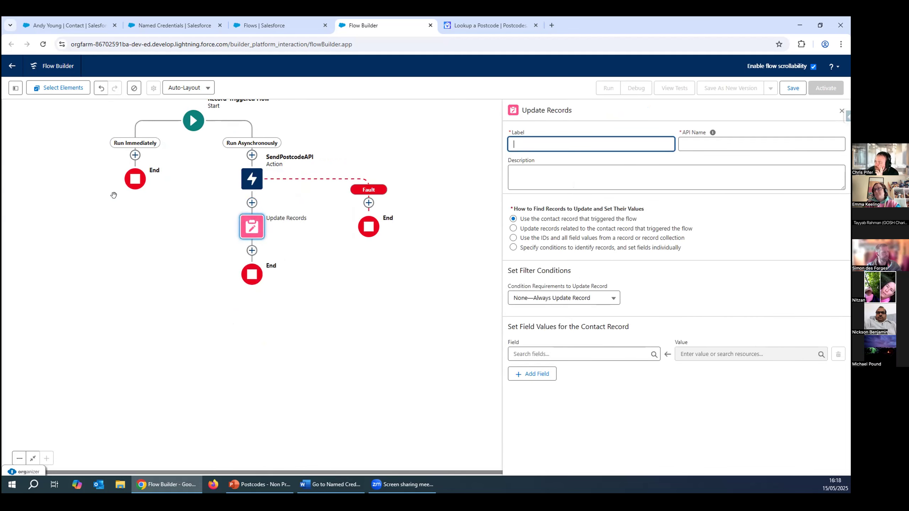
{"action": "left_click_drag", "start_coordinate": [156, 217], "coordinate": [163, 354]}
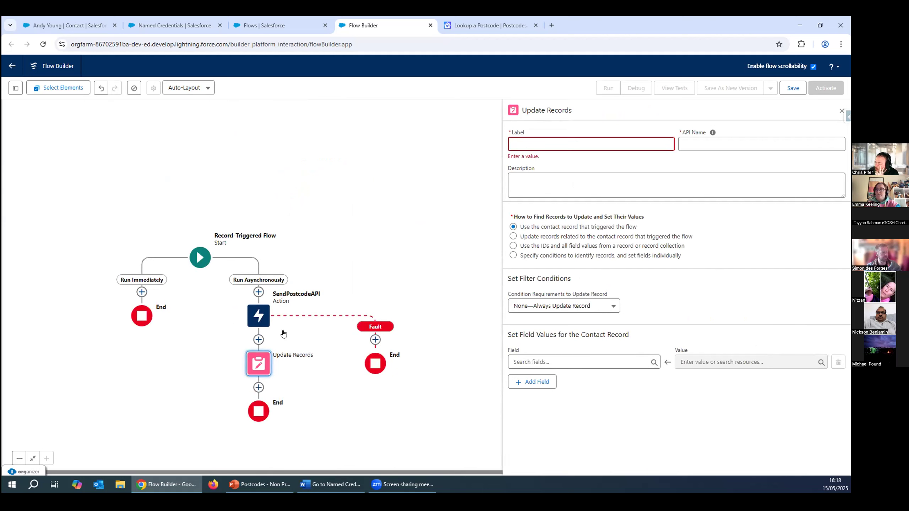
{"action": "left_click_drag", "start_coordinate": [432, 415], "coordinate": [446, 334]}
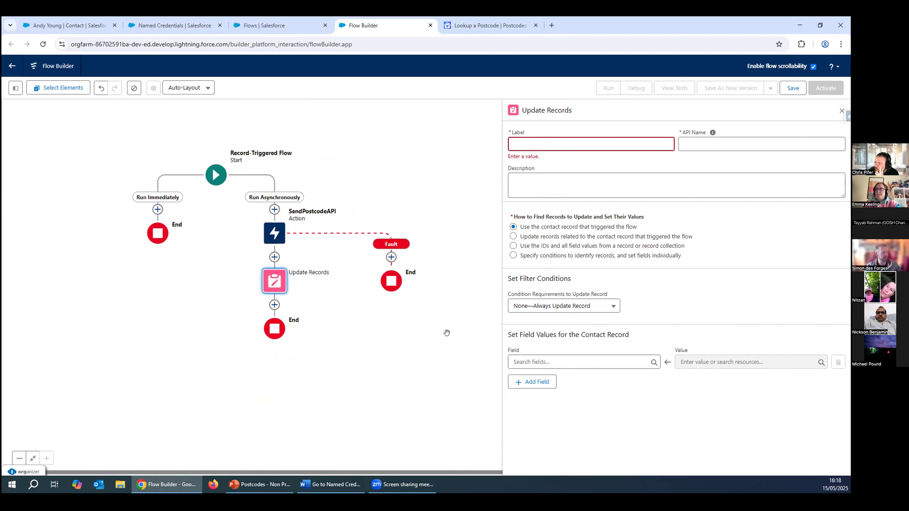
{"action": "left_click", "coordinate": [276, 277]}
{"action": "left_click", "coordinate": [574, 144]}
{"action": "type", "text": "Update"}
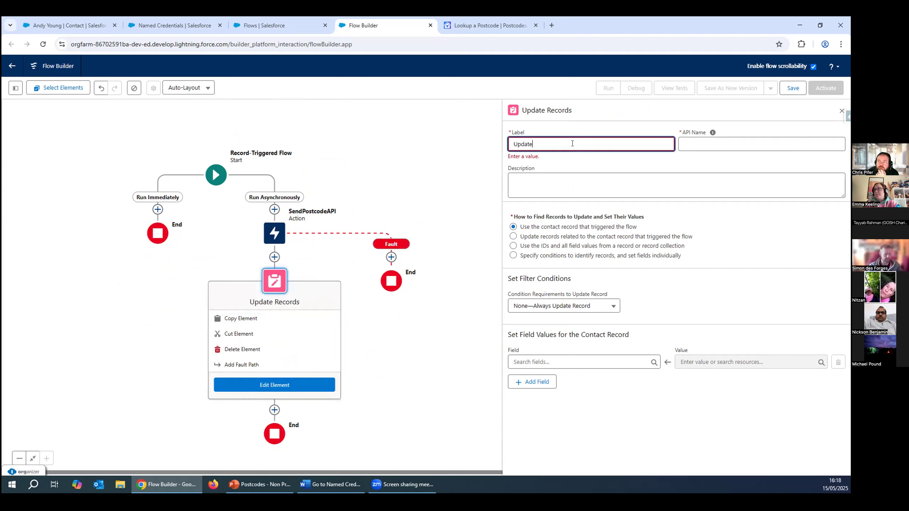
{"action": "type", "text": "ContactwithWard"}
{"action": "key", "text": "Tab"}
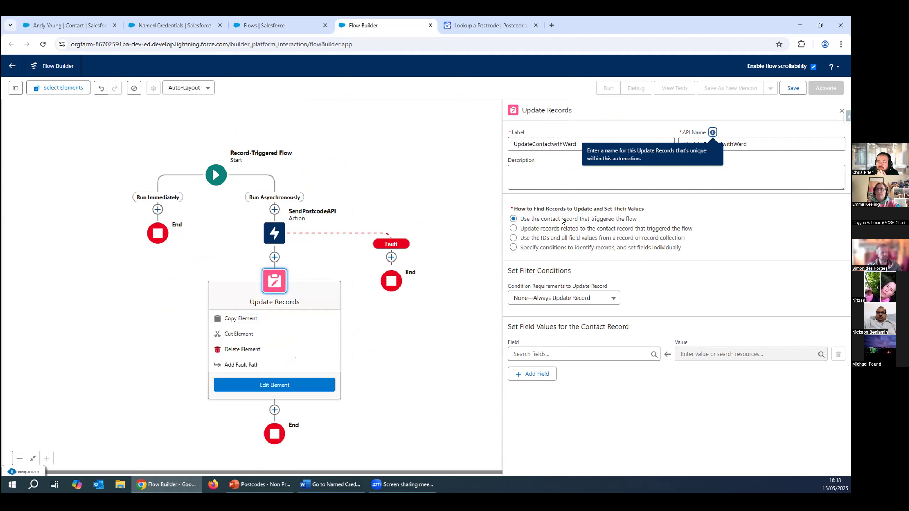
Set the contact's Ward__c field to the SendPostcodeAPI output 2XX > result > adminx5fward.
{"action": "left_click", "coordinate": [560, 353]}
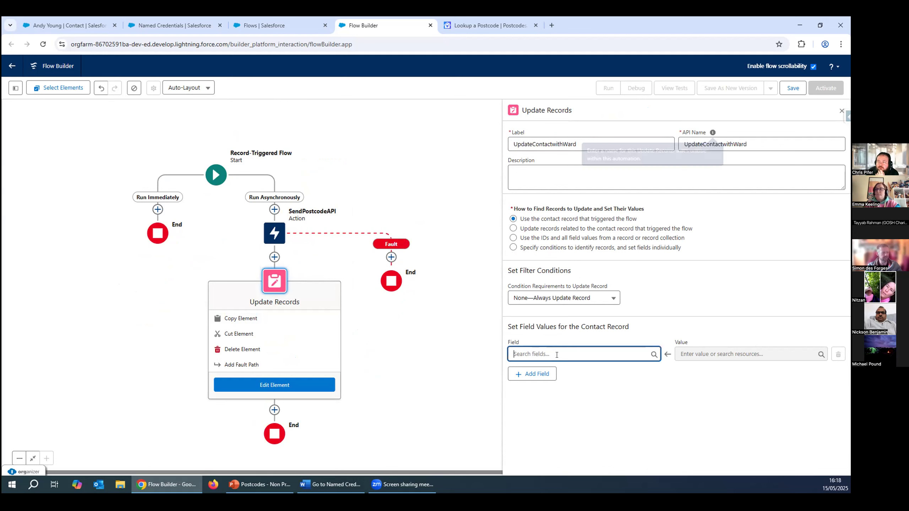
{"action": "type", "text": "war"}
{"action": "key", "text": "Down"}
{"action": "key", "text": "Return"}
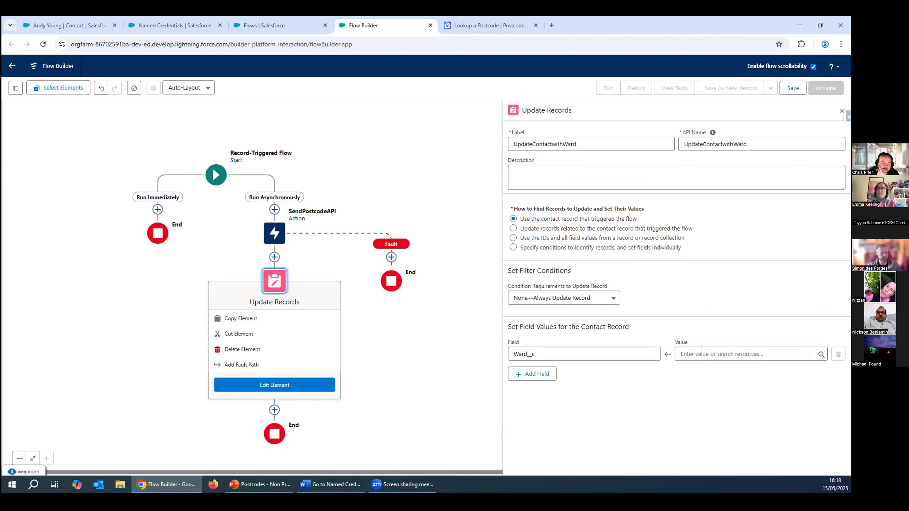
{"action": "left_click", "coordinate": [701, 349]}
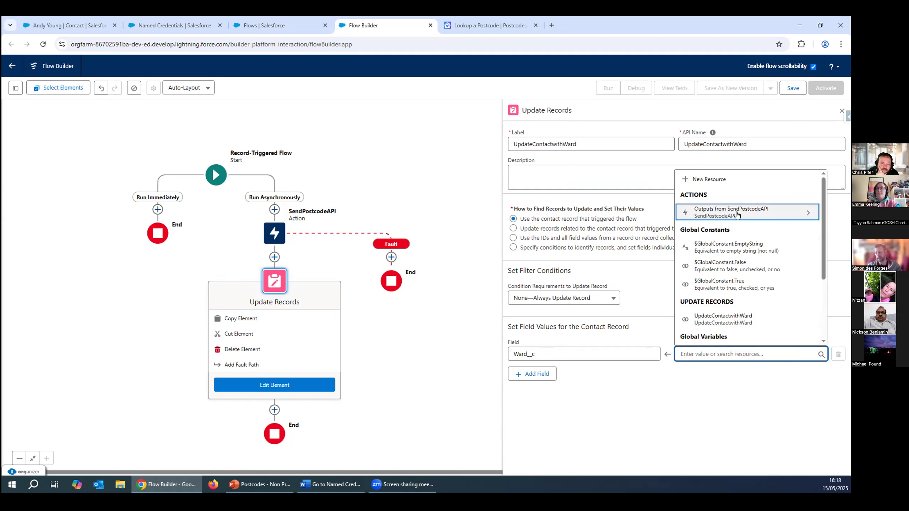
{"action": "left_click", "coordinate": [756, 214]}
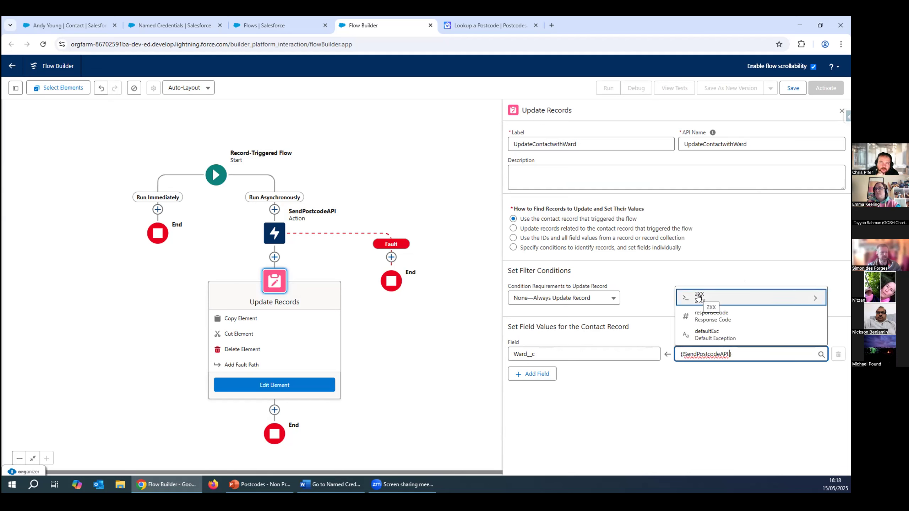
{"action": "type", "text": "."}
{"action": "left_click", "coordinate": [719, 302]}
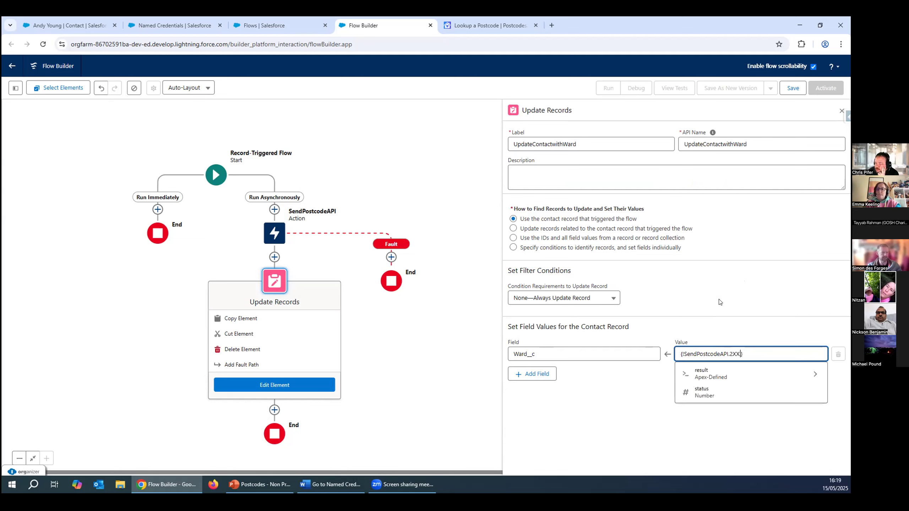
{"action": "left_click", "coordinate": [740, 375]}
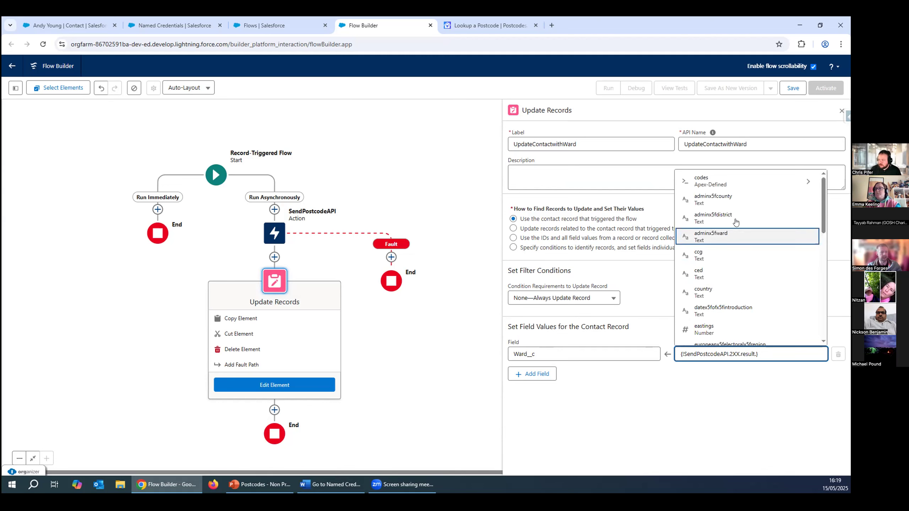
{"action": "scroll", "coordinate": [735, 214], "scroll_direction": "down", "scroll_amount": 4}
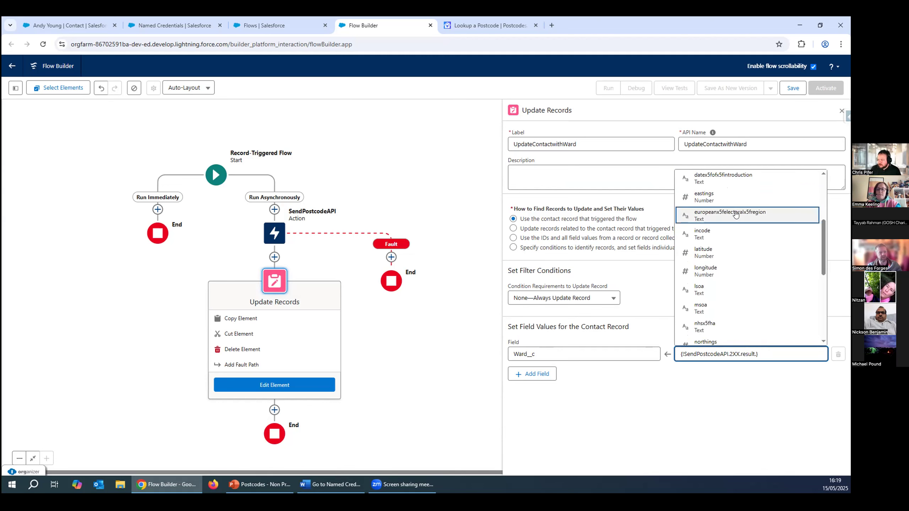
{"action": "scroll", "coordinate": [735, 214], "scroll_direction": "up", "scroll_amount": 4}
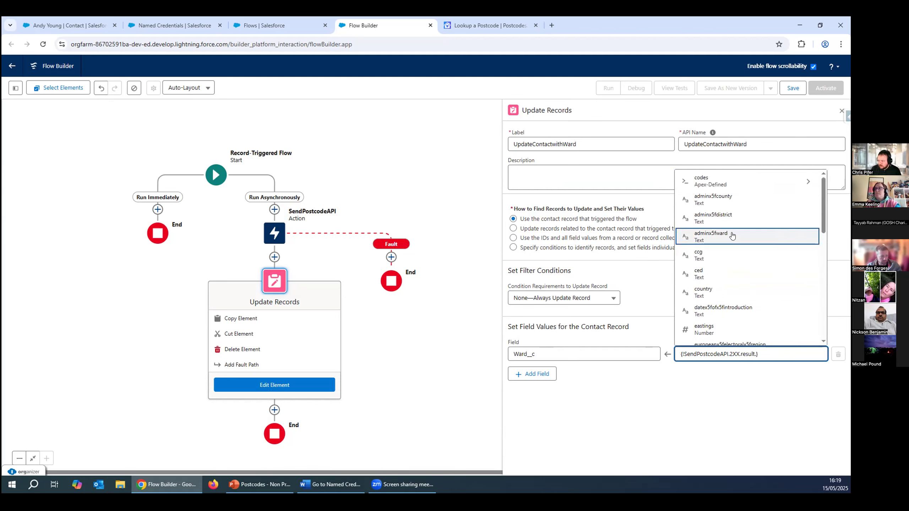
{"action": "left_click", "coordinate": [732, 236]}
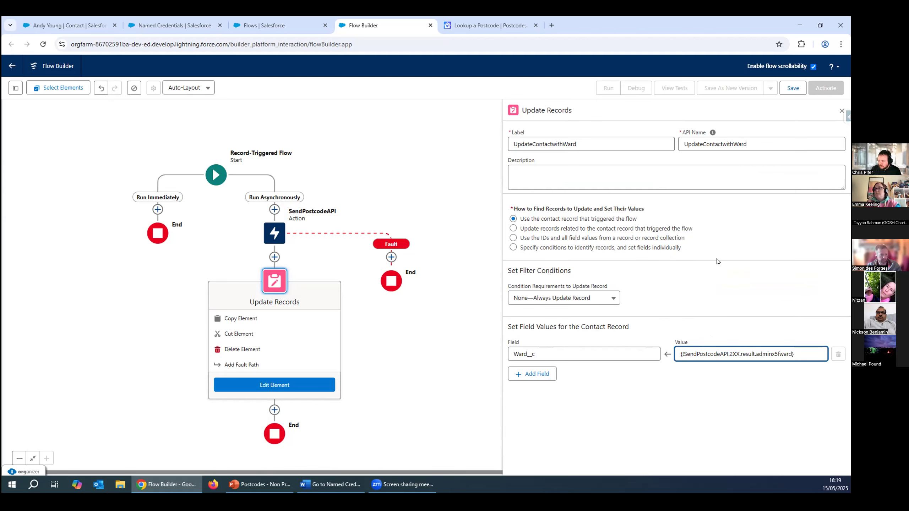
{"action": "left_click", "coordinate": [592, 438]}
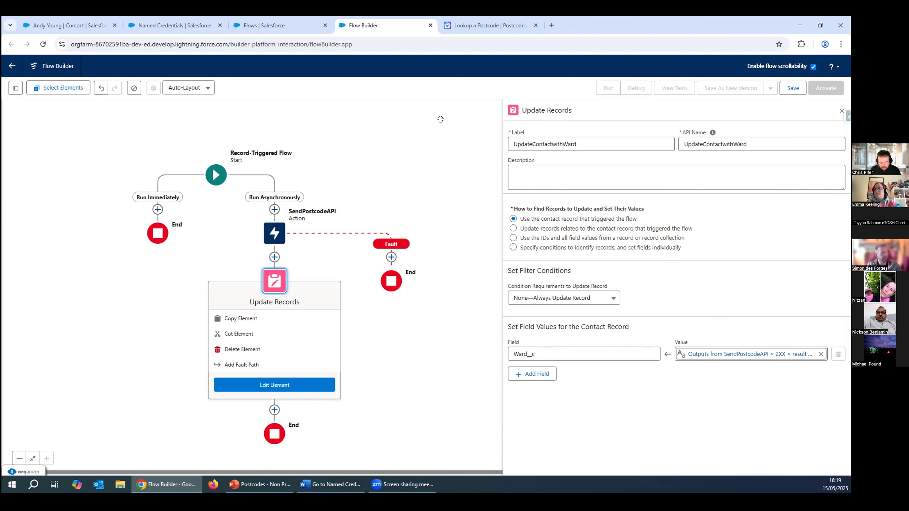
Examine the Postcode Schema reference in the Postcodes.io documentation for the admin_ward field's description, and return to the flow.
{"action": "left_click", "coordinate": [484, 21]}
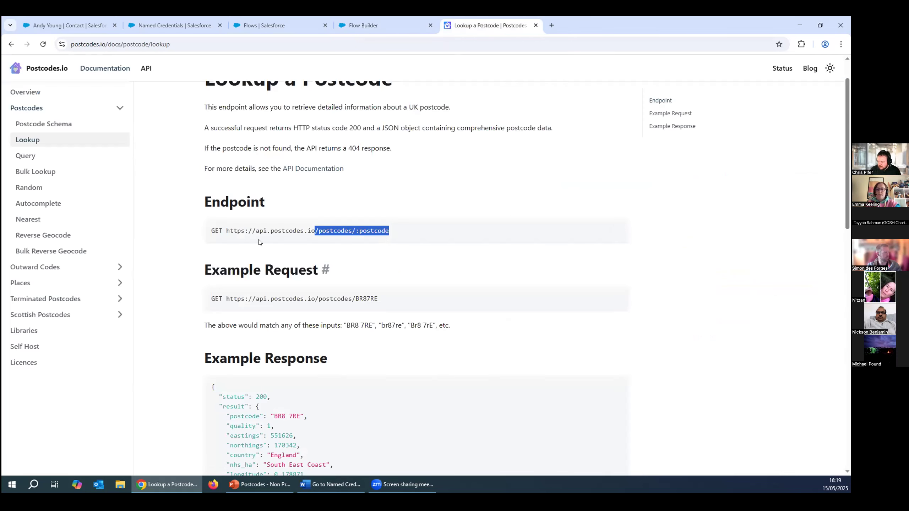
{"action": "left_click", "coordinate": [53, 125]}
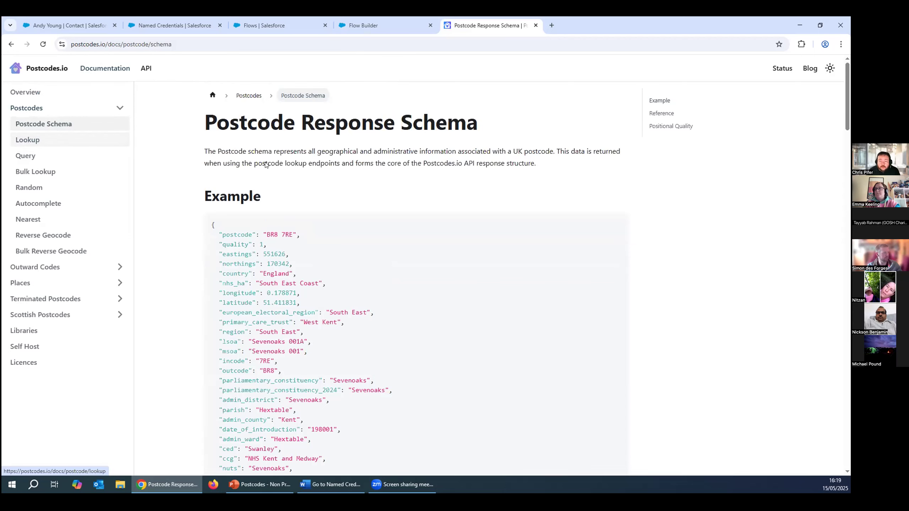
{"action": "scroll", "coordinate": [717, 227], "scroll_direction": "down", "scroll_amount": 6}
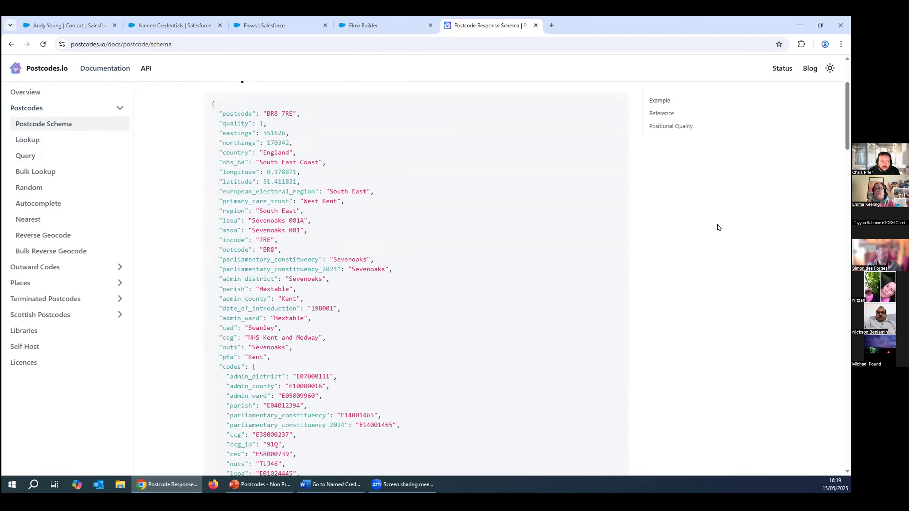
{"action": "scroll", "coordinate": [719, 227], "scroll_direction": "down", "scroll_amount": 6}
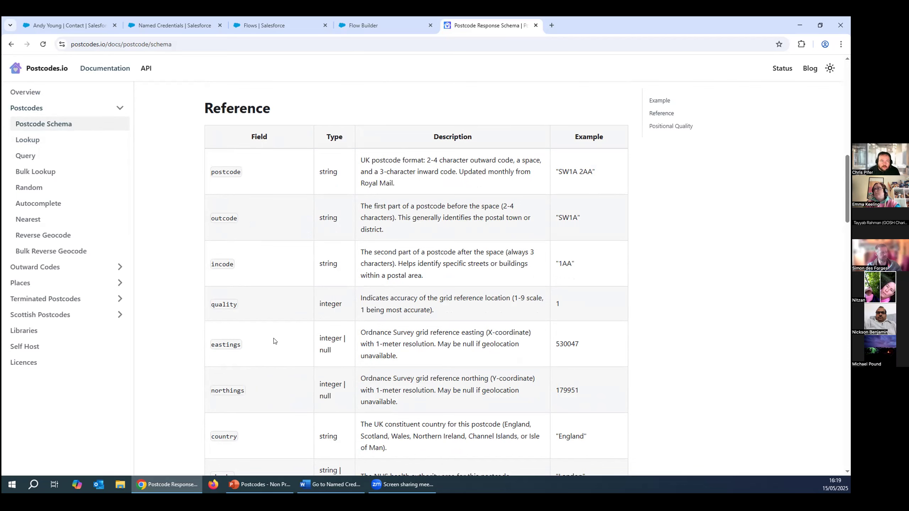
{"action": "scroll", "coordinate": [288, 317], "scroll_direction": "down", "scroll_amount": 6}
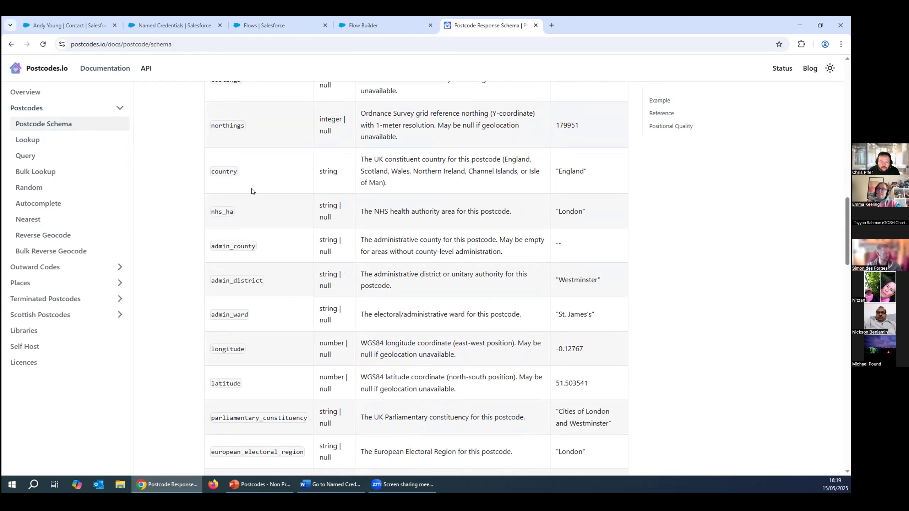
{"action": "double_click", "coordinate": [224, 314]}
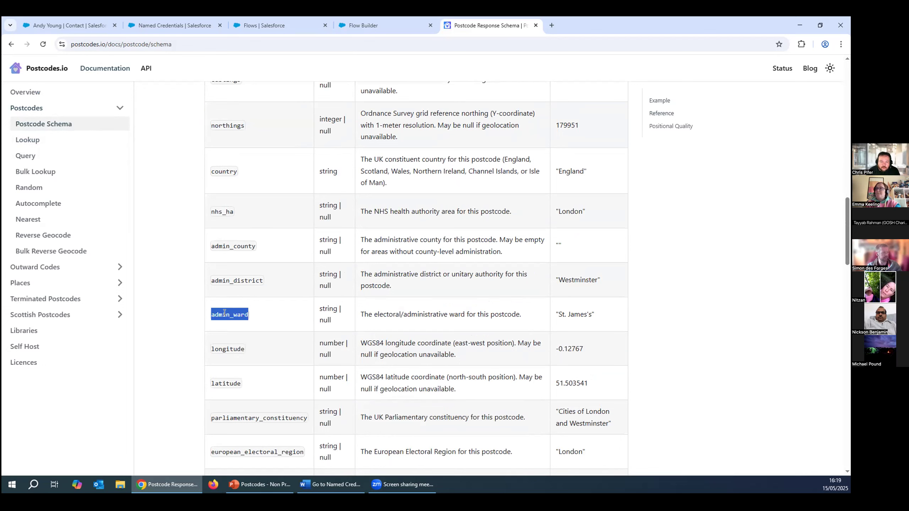
{"action": "left_click", "coordinate": [400, 325]}
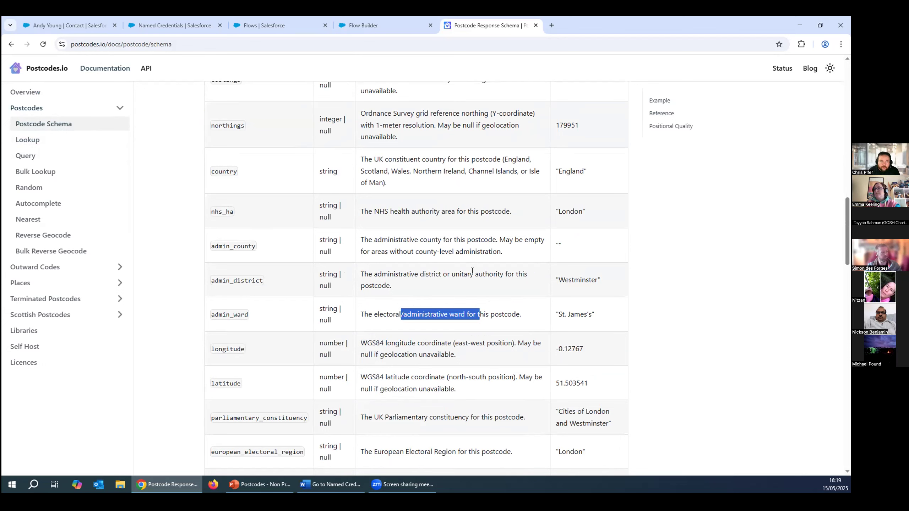
{"action": "left_click", "coordinate": [367, 26]}
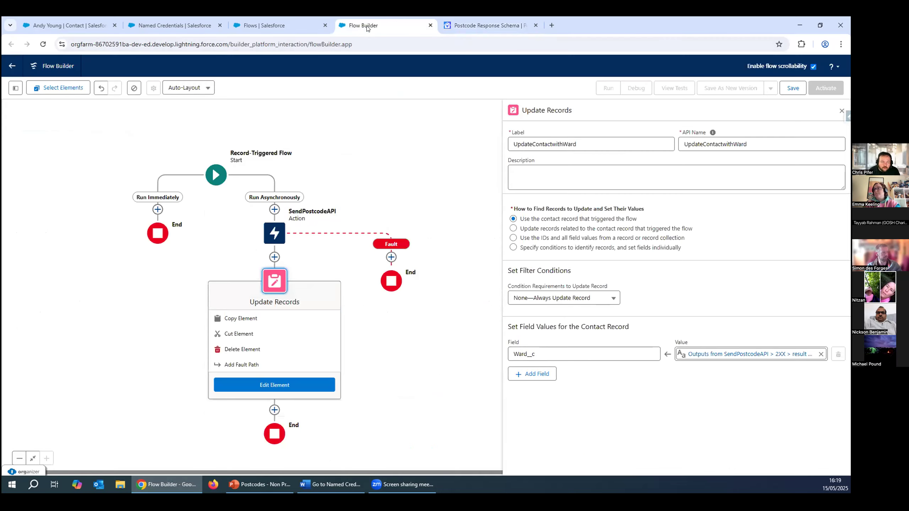
Save the flow with the label "On Create Update Ward on Contact" and a matching API name, and activate it.
{"action": "left_click", "coordinate": [417, 366]}
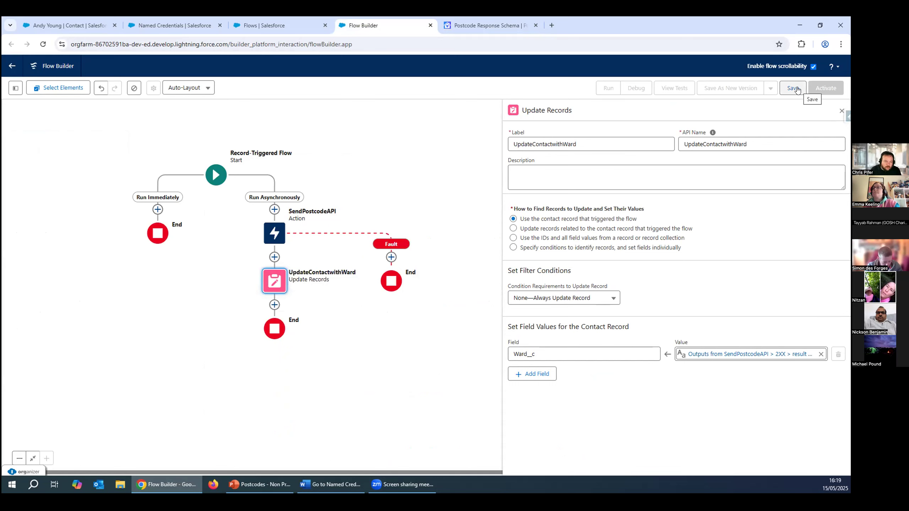
{"action": "left_click", "coordinate": [798, 91]}
{"action": "left_click", "coordinate": [360, 236]}
{"action": "type", "text": "On Cre"}
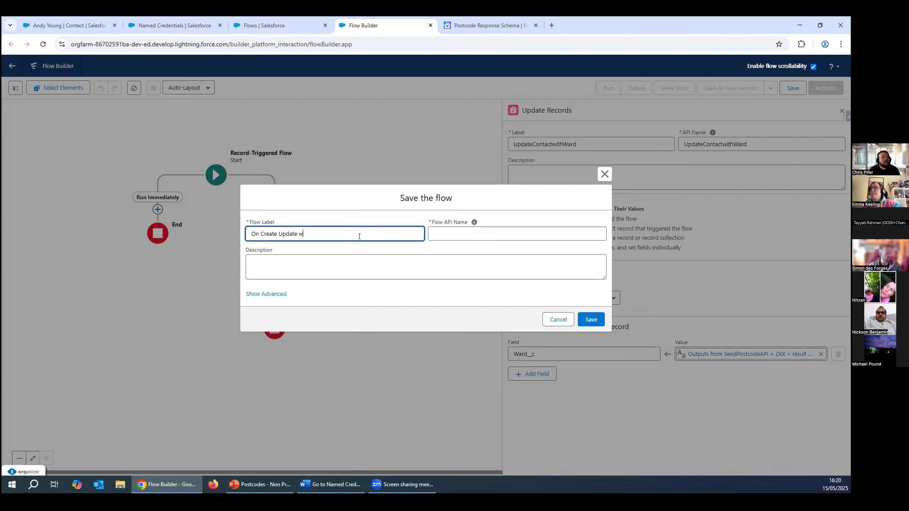
{"action": "type", "text": "ate Update Wrod on Contact"}
{"action": "key", "text": "Tab"}
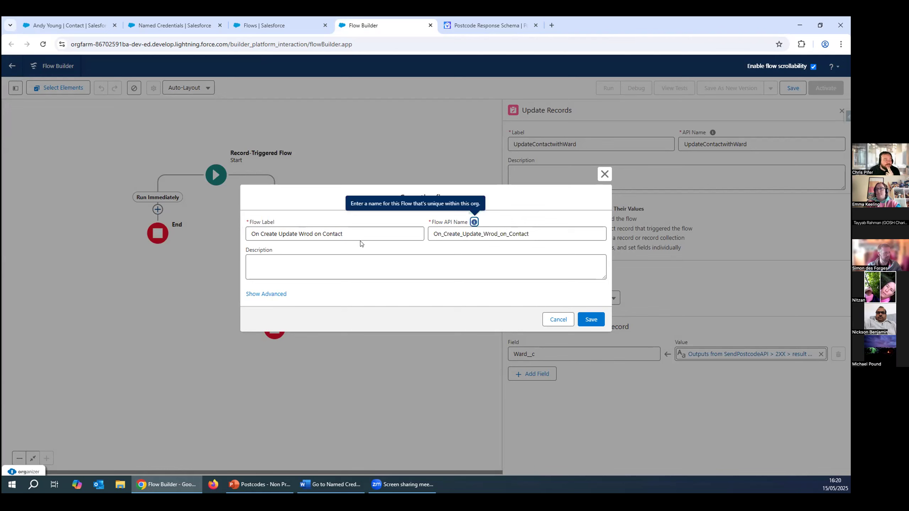
{"action": "double_click", "coordinate": [301, 234]}
{"action": "type", "text": "Ward"}
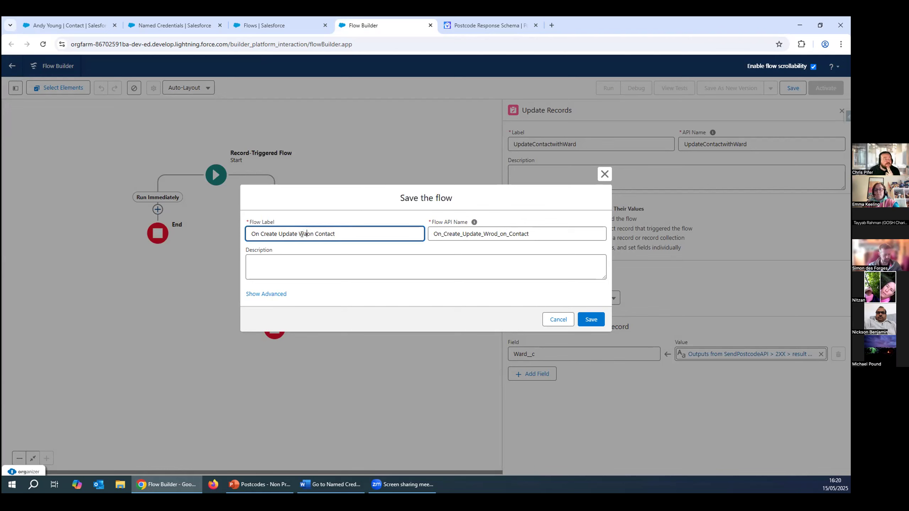
{"action": "key", "text": "Tab"}
{"action": "key", "text": "Tab"}
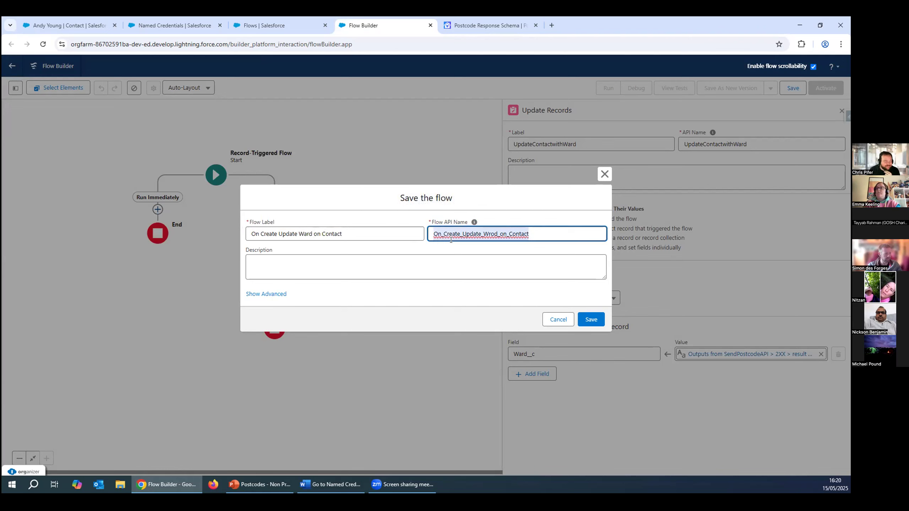
{"action": "key", "text": "BackSpace"}
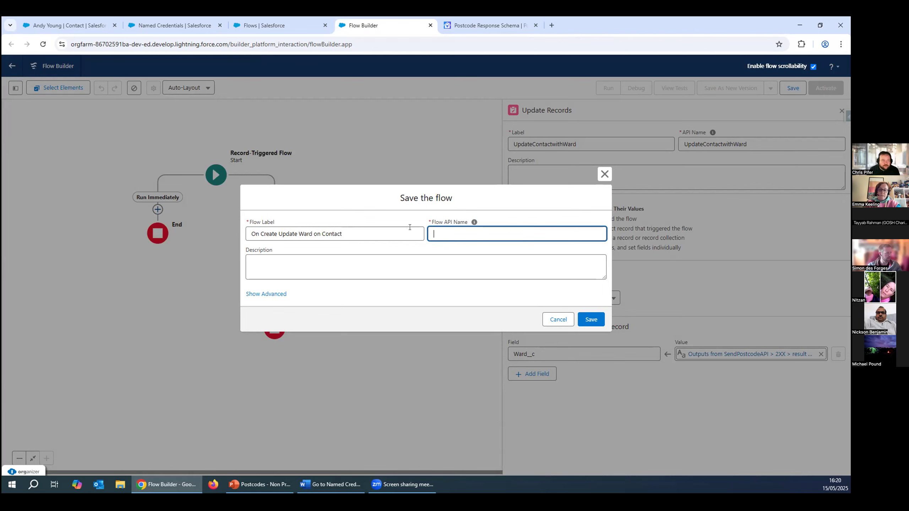
{"action": "key", "text": "shift+Tab"}
{"action": "left_click", "coordinate": [591, 319]}
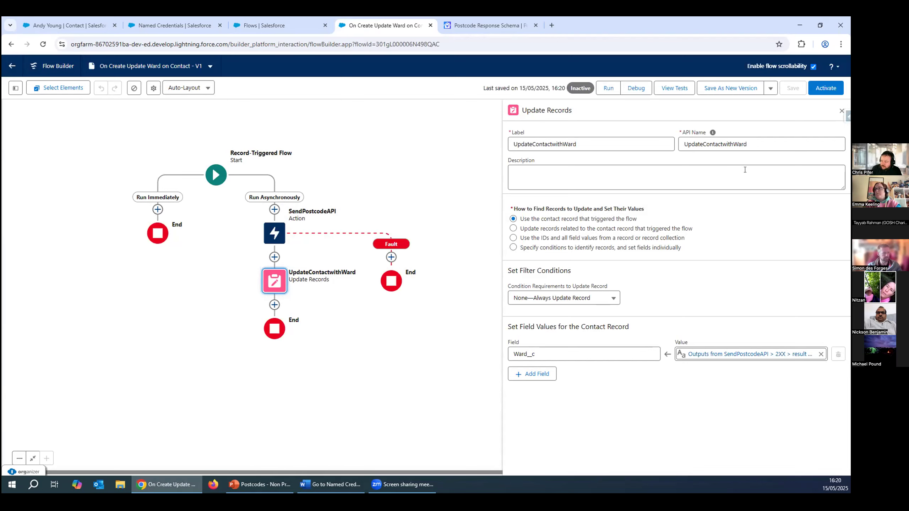
{"action": "left_click", "coordinate": [826, 89]}
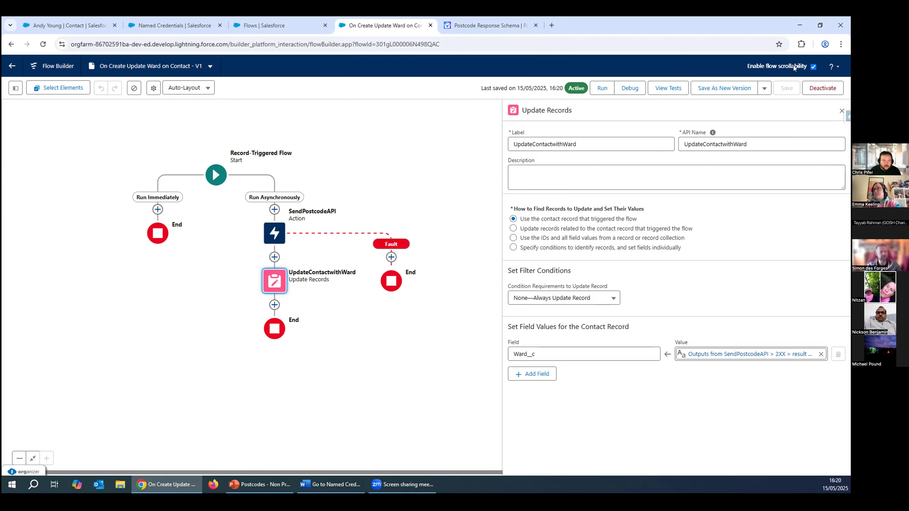
Save the flow as a new flow labelled "On Update ward information on contact", with a matching API name.
{"action": "left_click", "coordinate": [764, 88]}
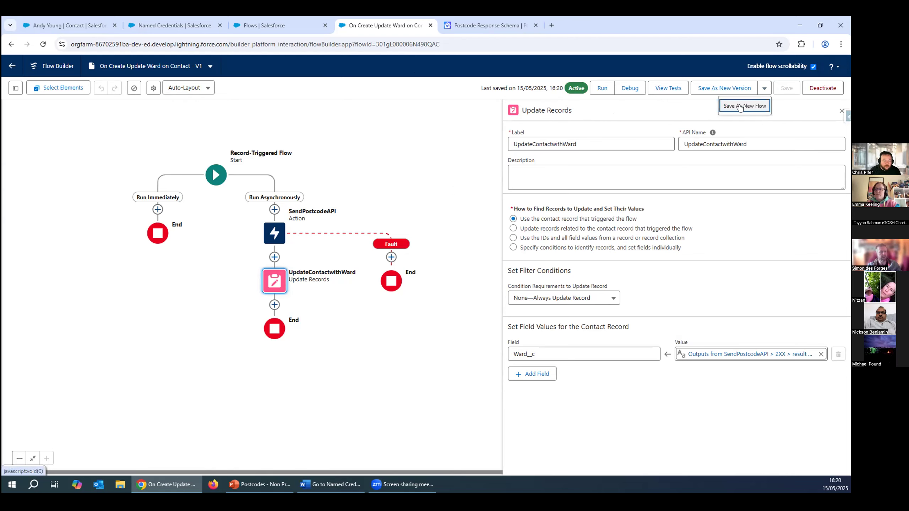
{"action": "left_click", "coordinate": [740, 106]}
{"action": "left_click", "coordinate": [272, 244]}
{"action": "type", "text": "ON "}
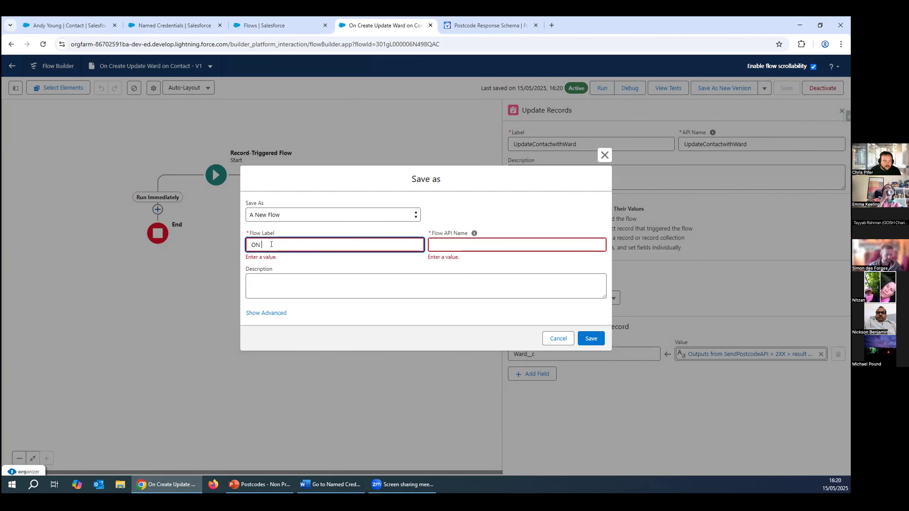
{"action": "type", "text": "Updat"}
{"action": "key", "text": "BackSpace"}
{"action": "key", "text": "BackSpace"}
{"action": "key", "text": "BackSpace"}
{"action": "key", "text": "BackSpace"}
{"action": "key", "text": "BackSpace"}
{"action": "key", "text": "BackSpace"}
{"action": "key", "text": "BackSpace"}
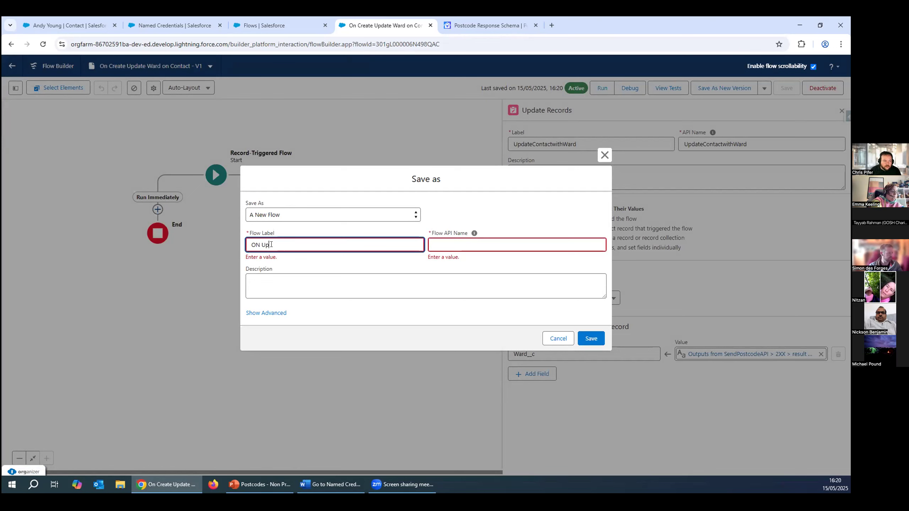
{"action": "type", "text": "n Update"}
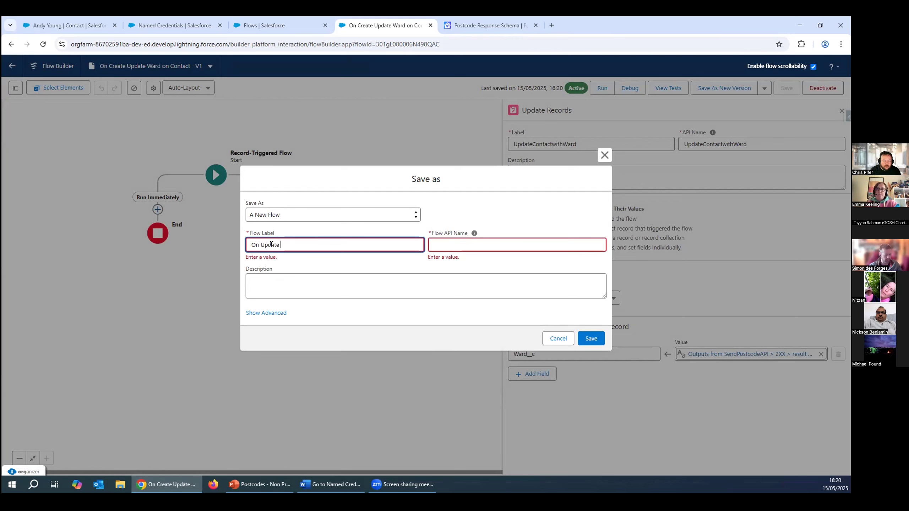
{"action": "type", "text": " ward information on contact"}
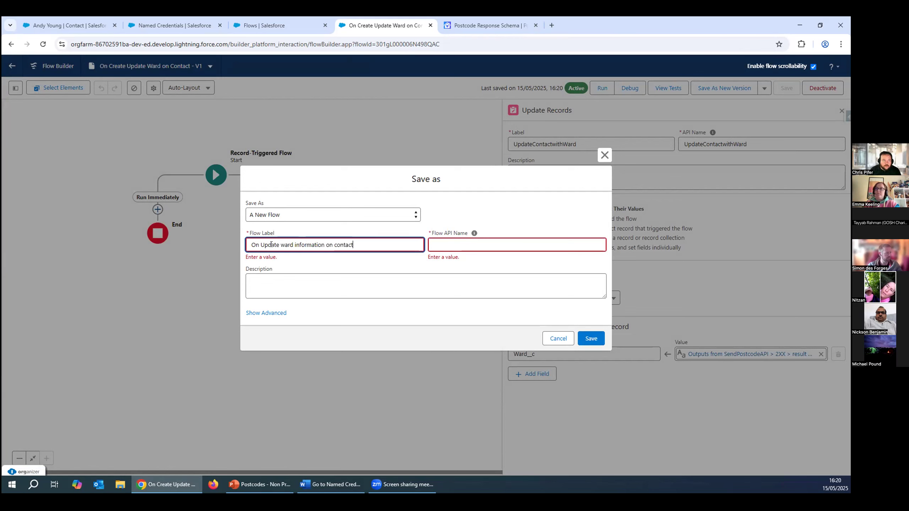
{"action": "key", "text": "Tab"}
{"action": "left_click", "coordinate": [589, 334]}
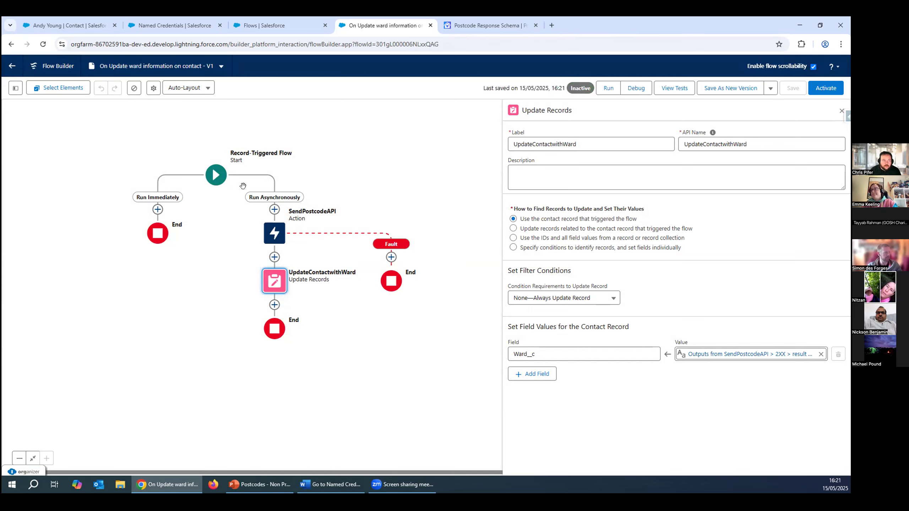
Edit the new flow's start element so that it triggers when a Contact record is updated.
{"action": "left_click", "coordinate": [216, 177]}
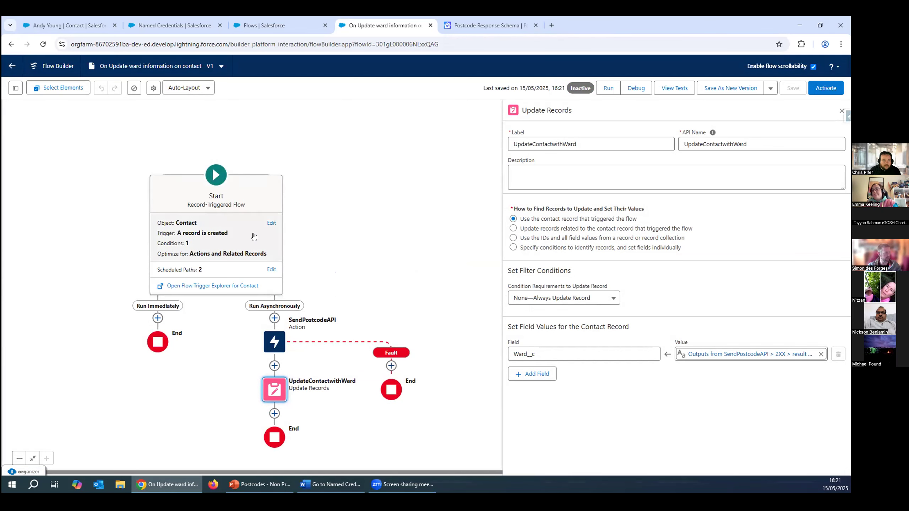
{"action": "left_click", "coordinate": [271, 224]}
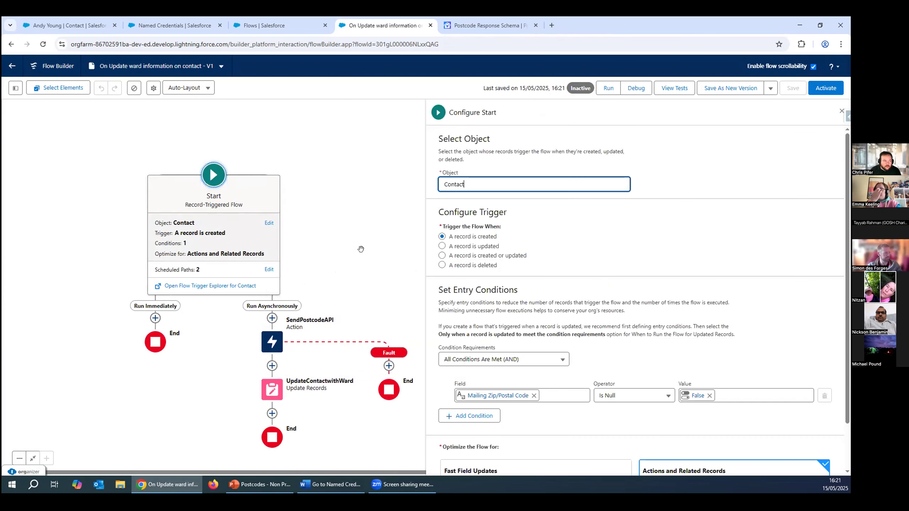
{"action": "left_click", "coordinate": [442, 246]}
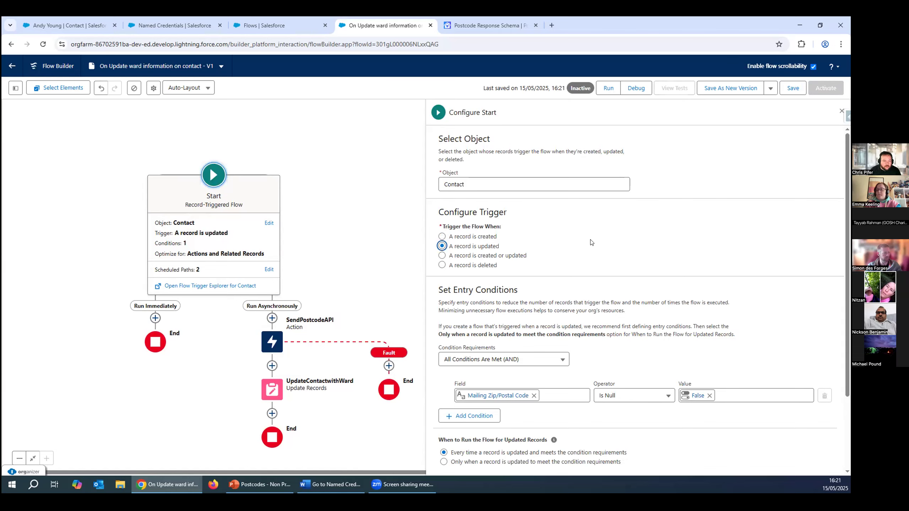
Change the entry condition on Mailing Zip/Postal Code to the operator Is Changed with the value True.
{"action": "scroll", "coordinate": [573, 250], "scroll_direction": "down", "scroll_amount": 3}
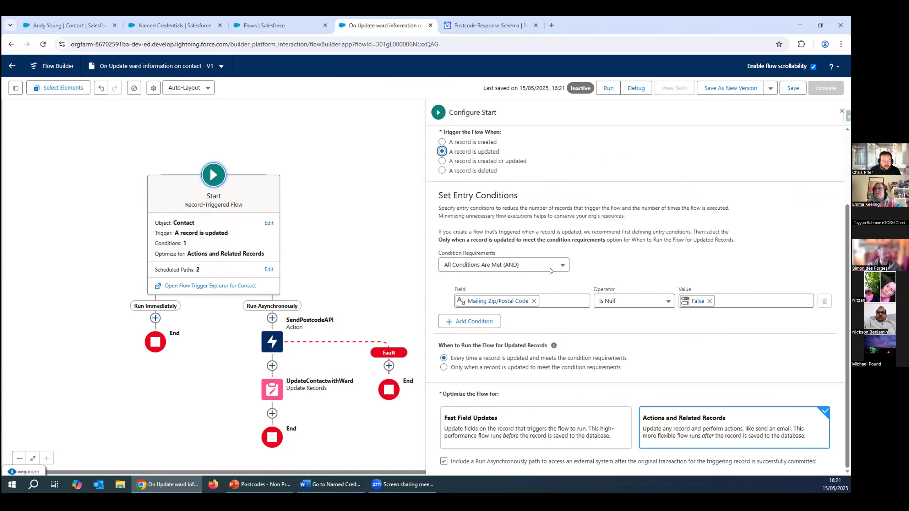
{"action": "left_click", "coordinate": [628, 303]}
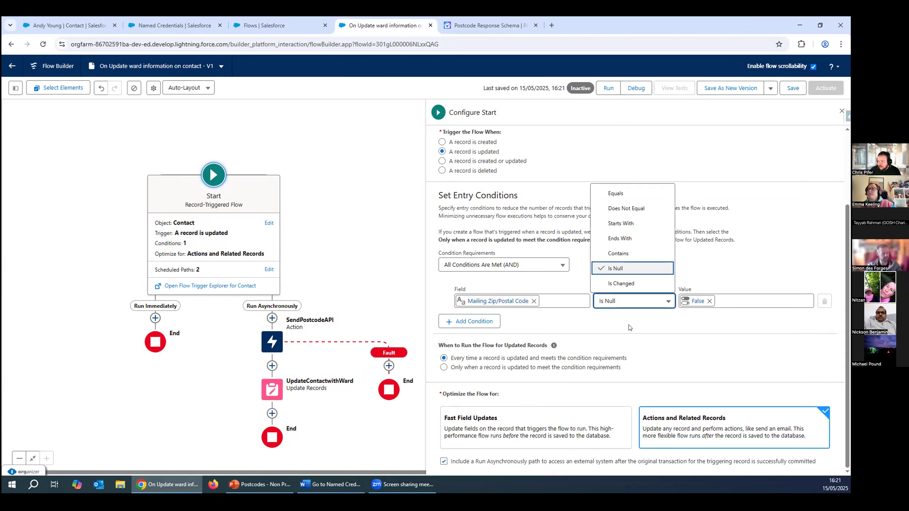
{"action": "left_click", "coordinate": [623, 283]}
{"action": "left_click", "coordinate": [710, 301]}
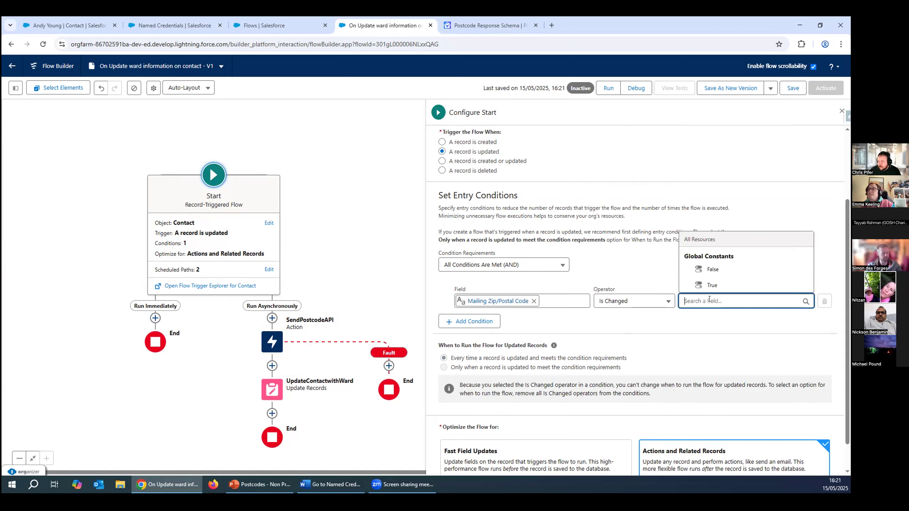
{"action": "type", "text": "tr"}
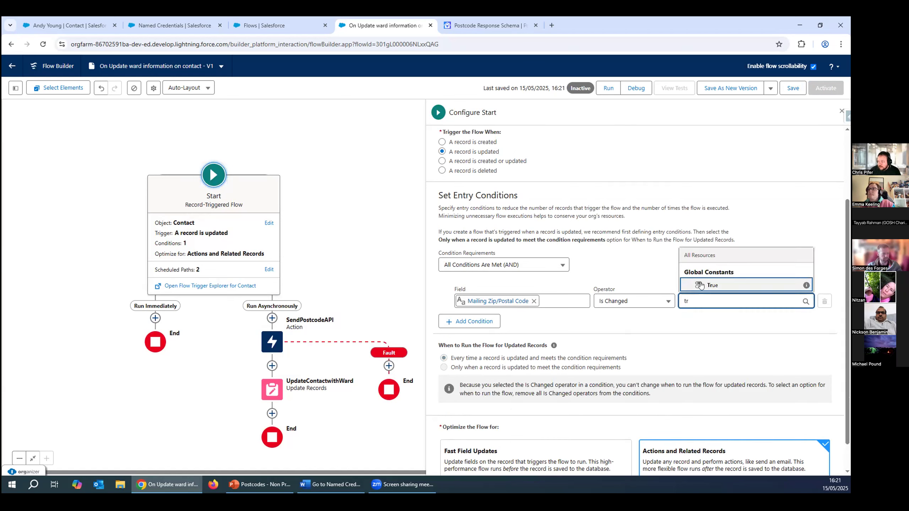
{"action": "left_click", "coordinate": [705, 286]}
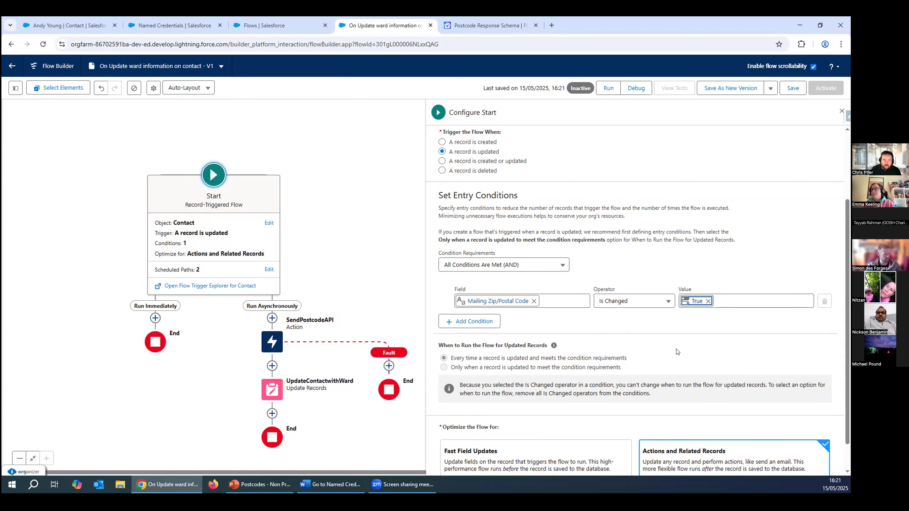
Save the edited on-update flow and activate it.
{"action": "scroll", "coordinate": [682, 347], "scroll_direction": "down", "scroll_amount": 1}
{"action": "left_click", "coordinate": [804, 89]}
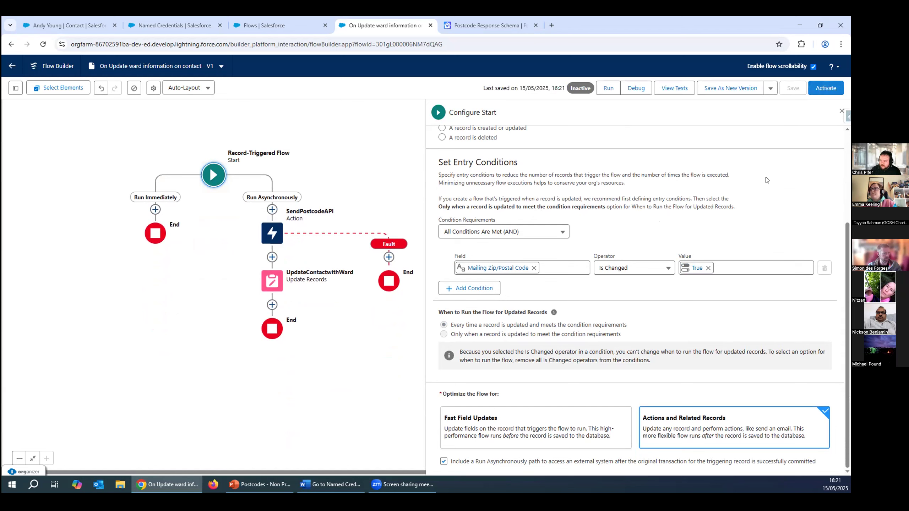
{"action": "left_click", "coordinate": [818, 89]}
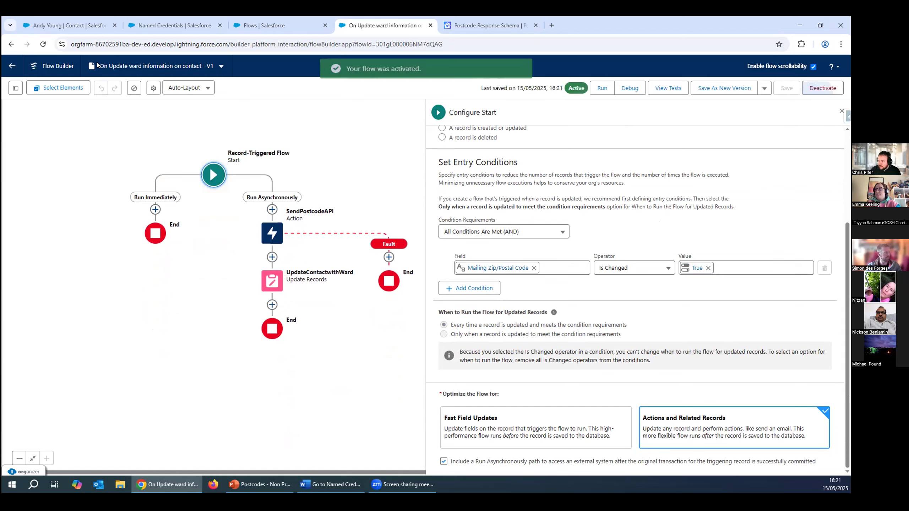
Look over the All Flows list in Setup for the newly created flows.
{"action": "left_click", "coordinate": [257, 24]}
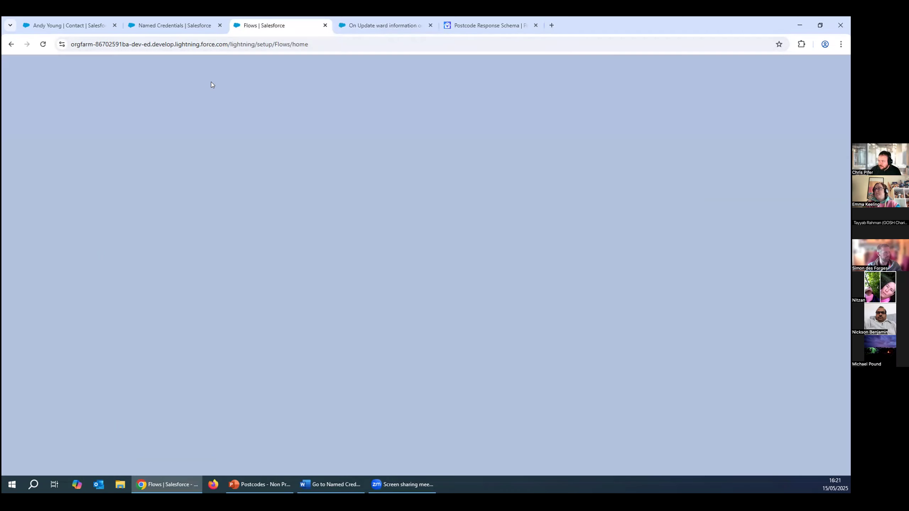
{"action": "left_click", "coordinate": [51, 110]}
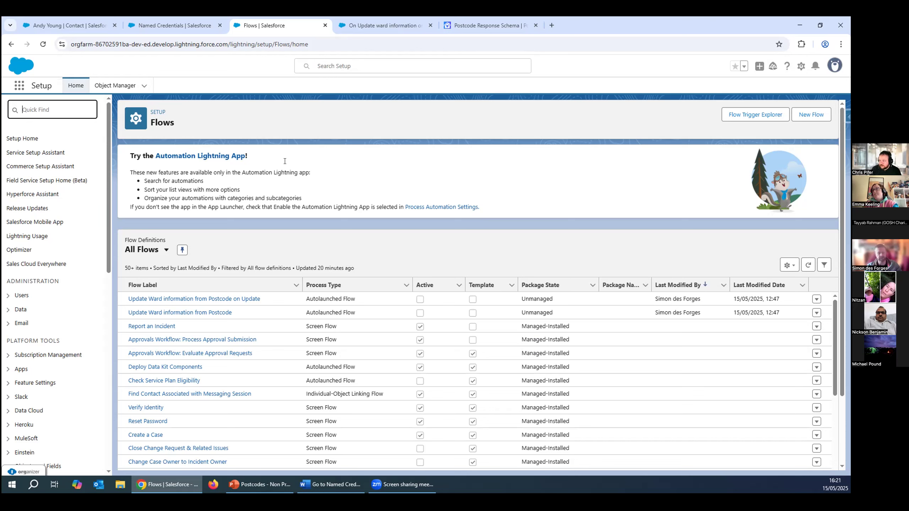
Start a new contact from the Contacts list, filling in a first name and the last name "test 1".
{"action": "left_click", "coordinate": [59, 24]}
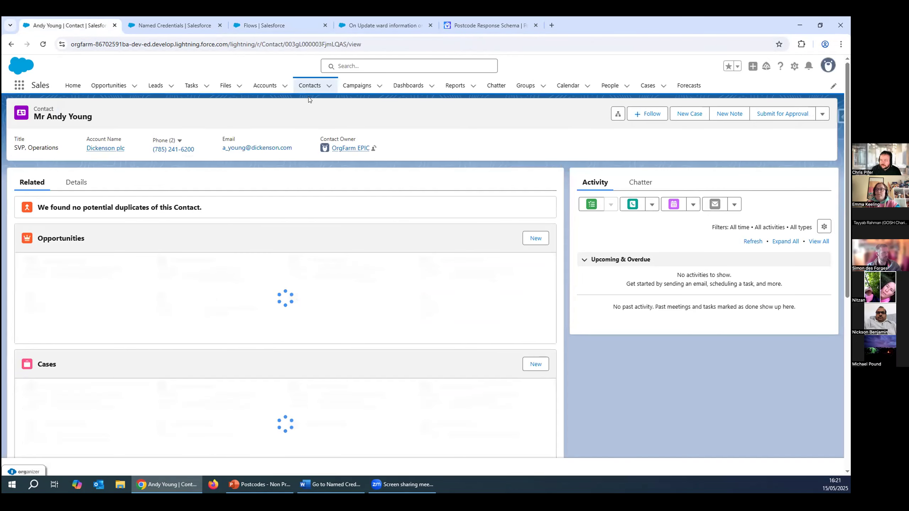
{"action": "left_click", "coordinate": [310, 86]}
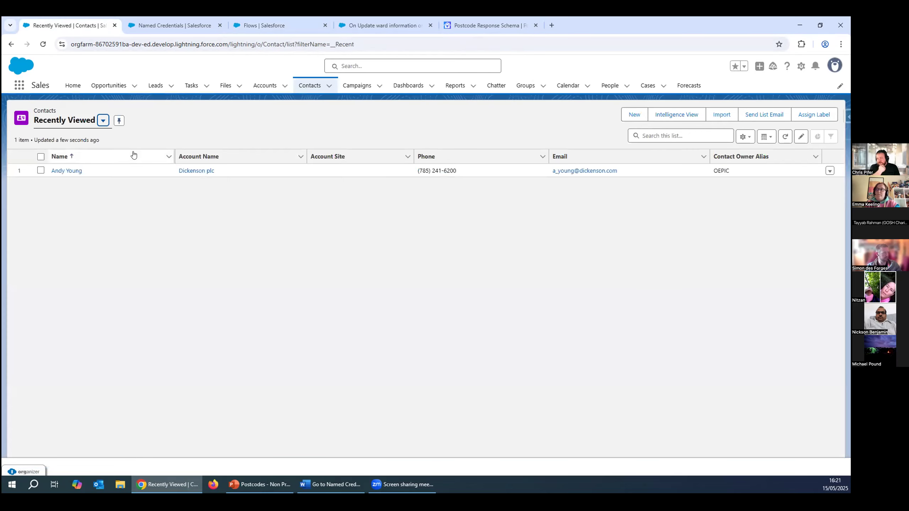
{"action": "left_click", "coordinate": [635, 115]}
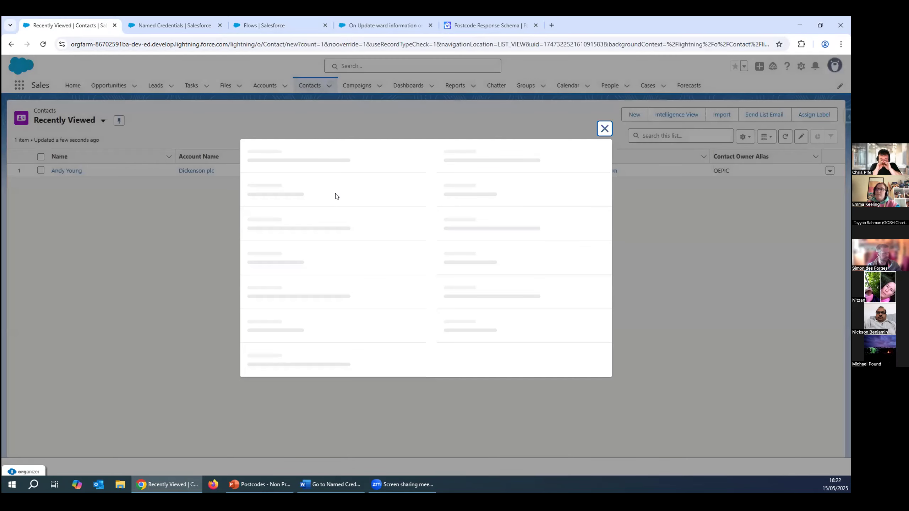
{"action": "left_click", "coordinate": [318, 225]}
{"action": "type", "text": "Simon"}
{"action": "key", "text": "Tab"}
{"action": "type", "text": "test 1"}
{"action": "key", "text": "Tab"}
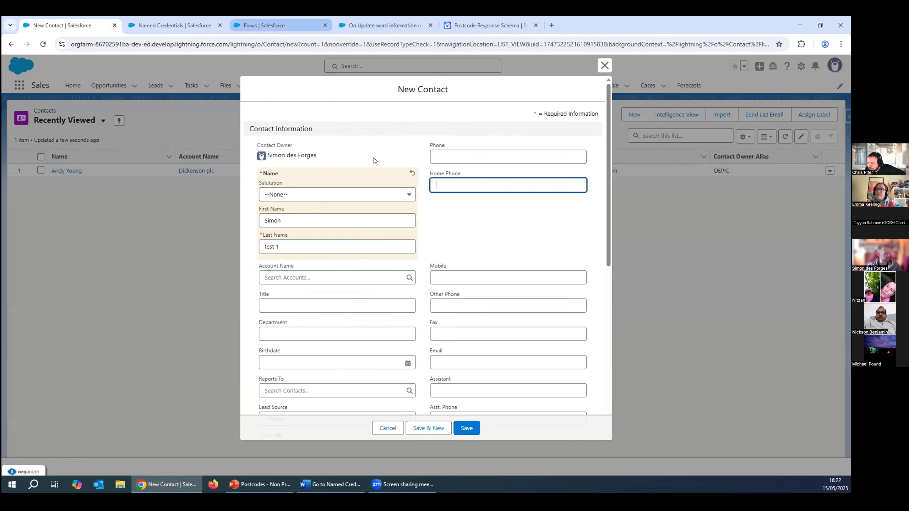
Reload the Setup Flows list and check the active status of the two ward update flows.
{"action": "left_click", "coordinate": [277, 25]}
{"action": "left_click", "coordinate": [43, 45]}
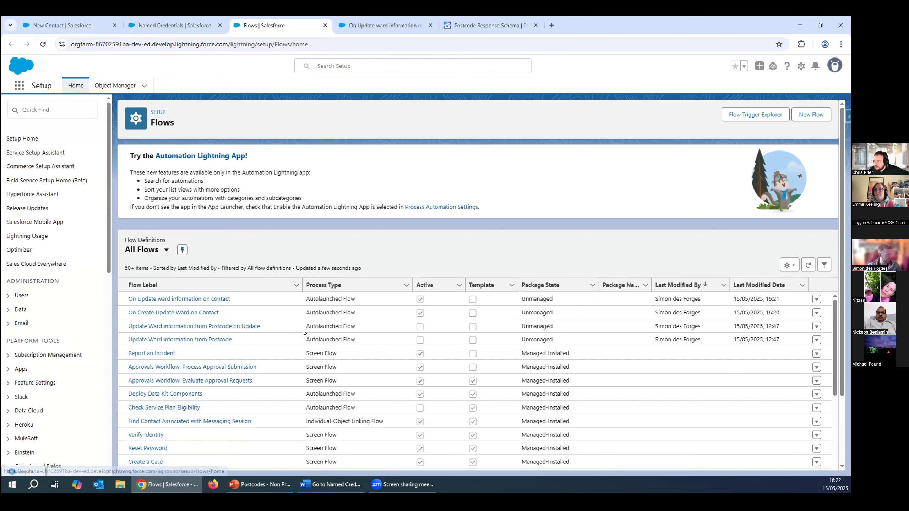
Enter a valid UK postcode as the new contact's Mailing Zip/Postal Code and save the contact.
{"action": "left_click", "coordinate": [54, 25]}
{"action": "scroll", "coordinate": [308, 256], "scroll_direction": "down", "scroll_amount": 10}
{"action": "left_click", "coordinate": [313, 274]}
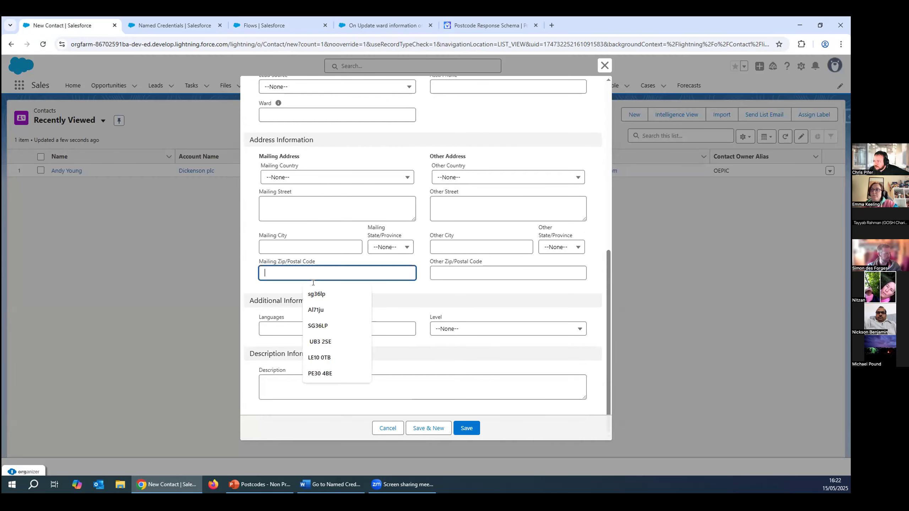
{"action": "type", "text": "al71ju"}
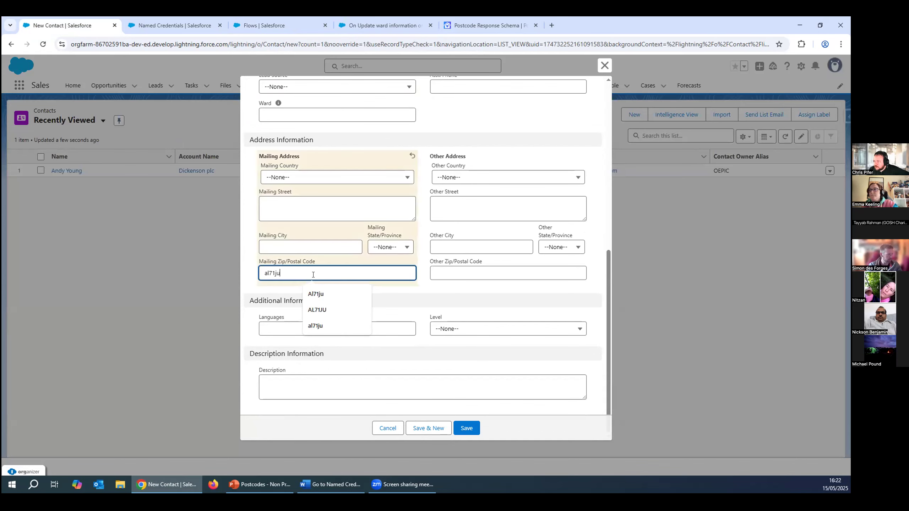
{"action": "left_click", "coordinate": [422, 300]}
{"action": "left_click", "coordinate": [475, 428]}
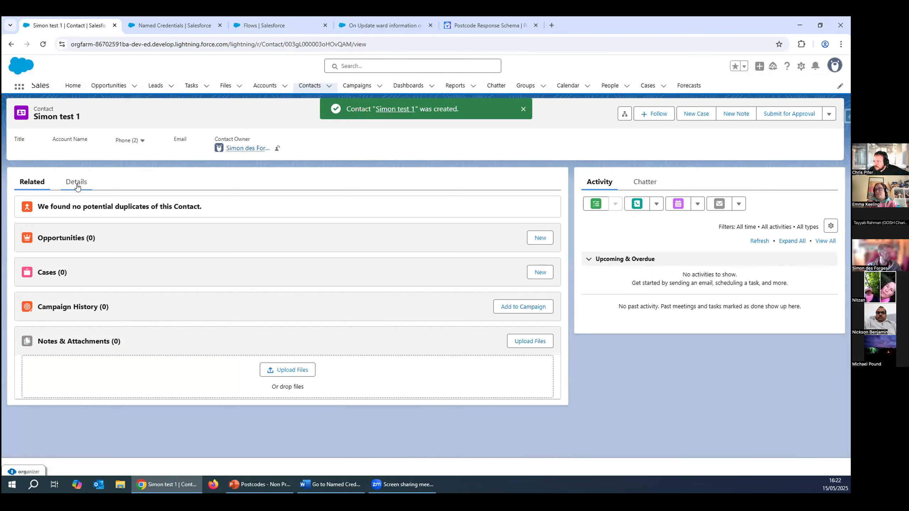
Reload the new contact and check the Ward field in its details.
{"action": "left_click", "coordinate": [76, 181]}
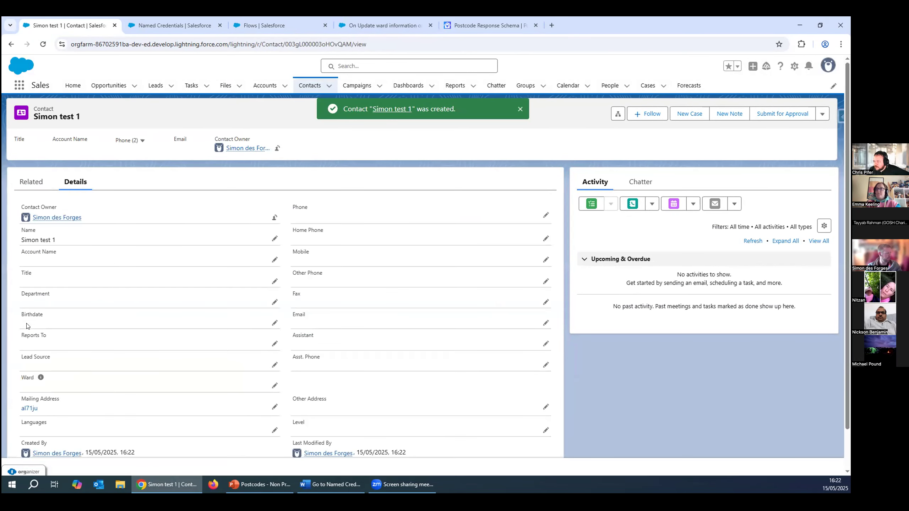
{"action": "left_click", "coordinate": [41, 46]}
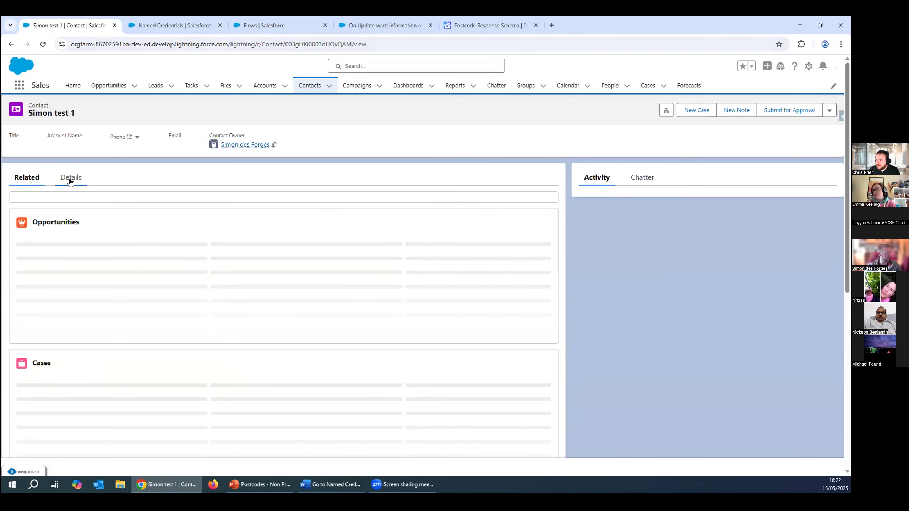
{"action": "left_click", "coordinate": [70, 179]}
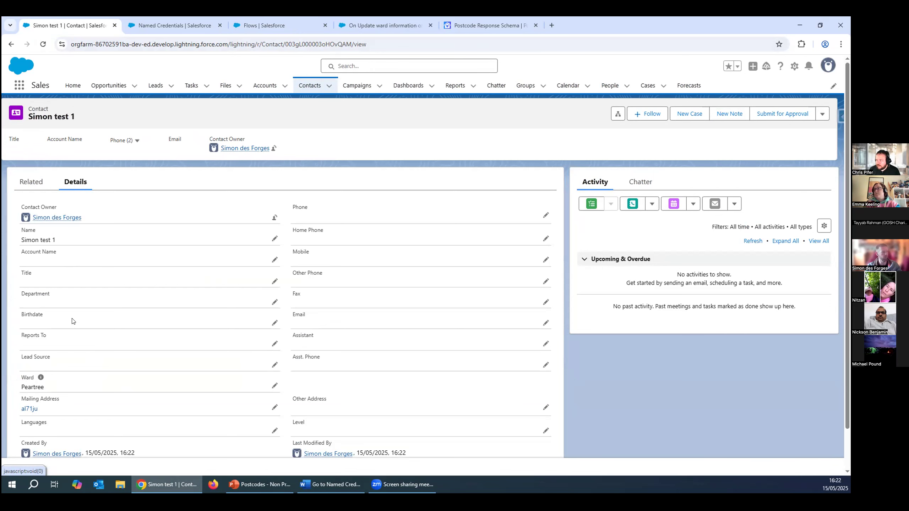
Replace the contact's mailing postcode with a different UK postcode, save, and reload the record's details to check the Ward field.
{"action": "scroll", "coordinate": [73, 360], "scroll_direction": "down", "scroll_amount": 1}
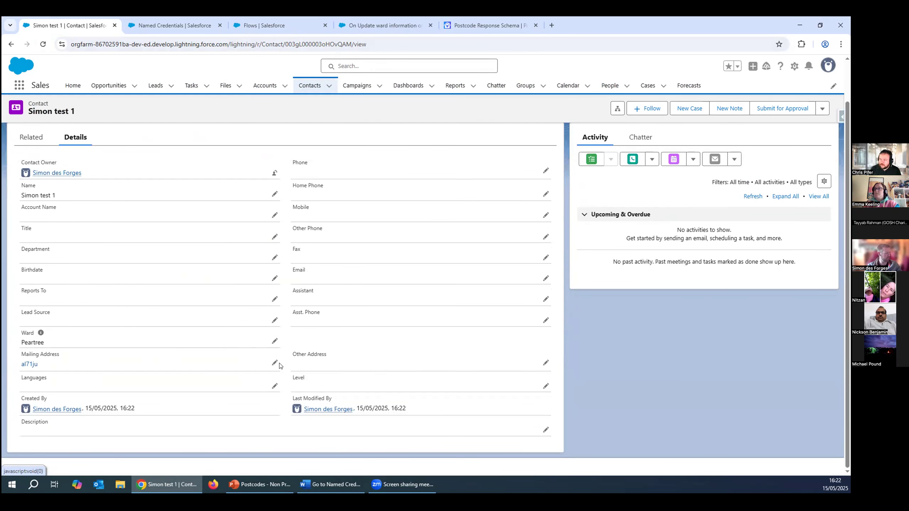
{"action": "double_click", "coordinate": [145, 372]}
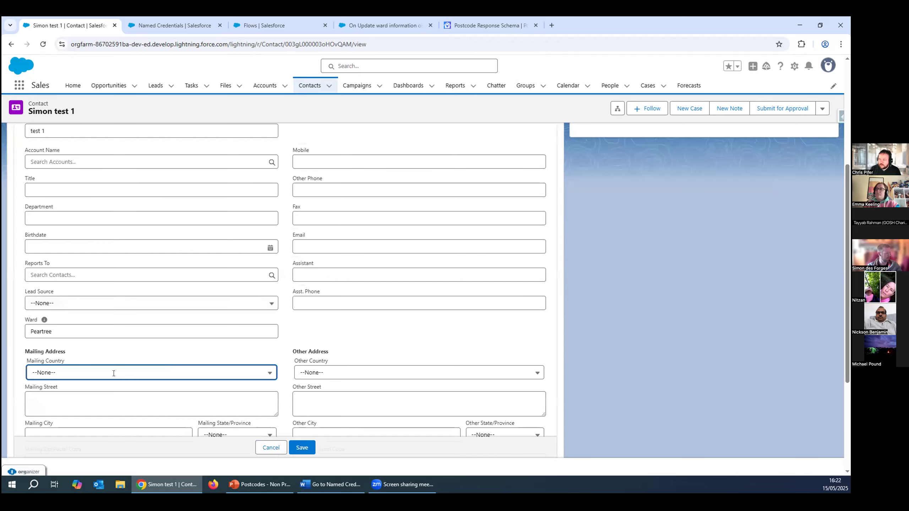
{"action": "scroll", "coordinate": [83, 340], "scroll_direction": "down", "scroll_amount": 4}
{"action": "double_click", "coordinate": [71, 298]}
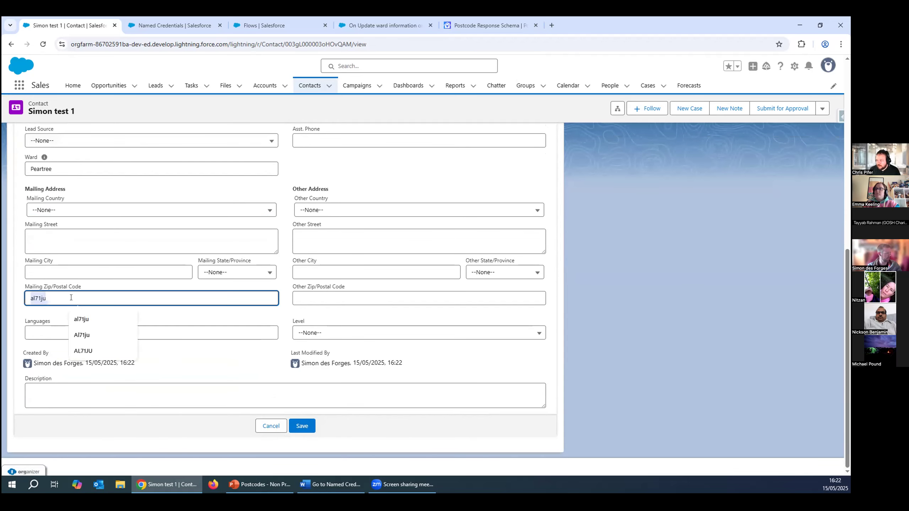
{"action": "type", "text": "wd2"}
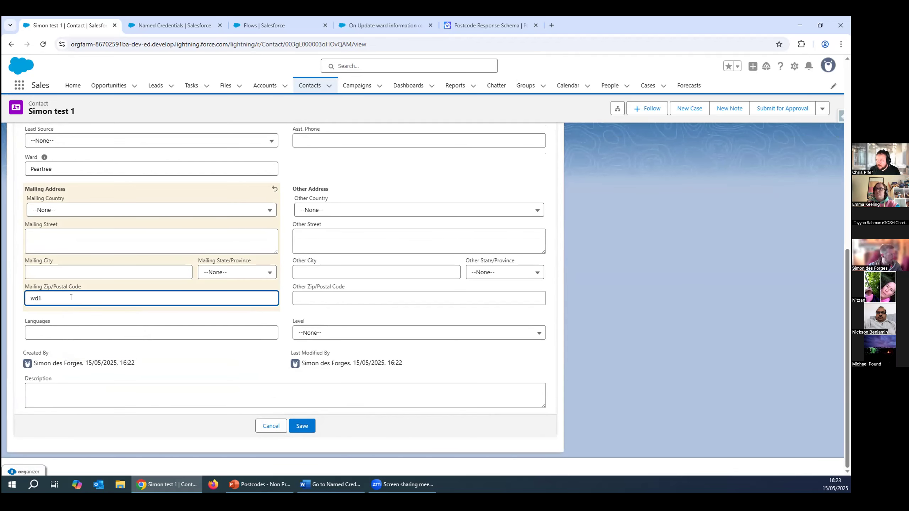
{"action": "type", "text": "3 1ll"}
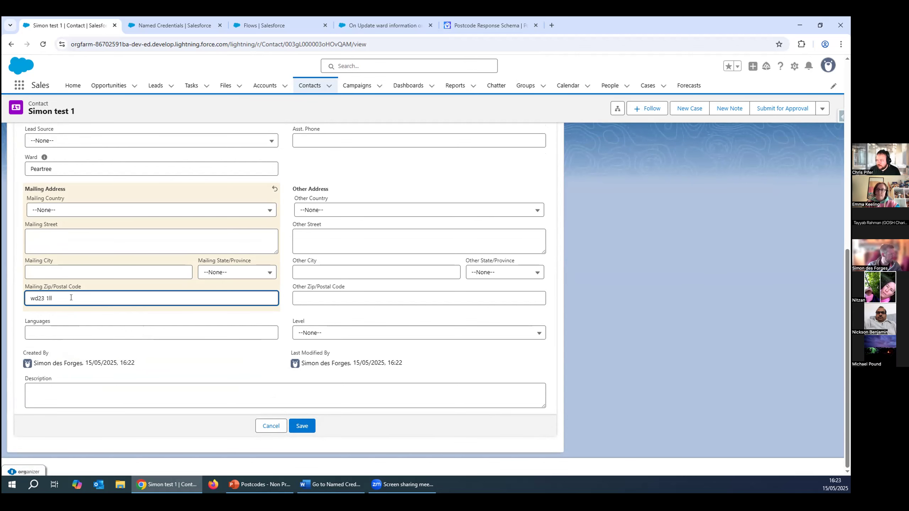
{"action": "left_click", "coordinate": [308, 427]}
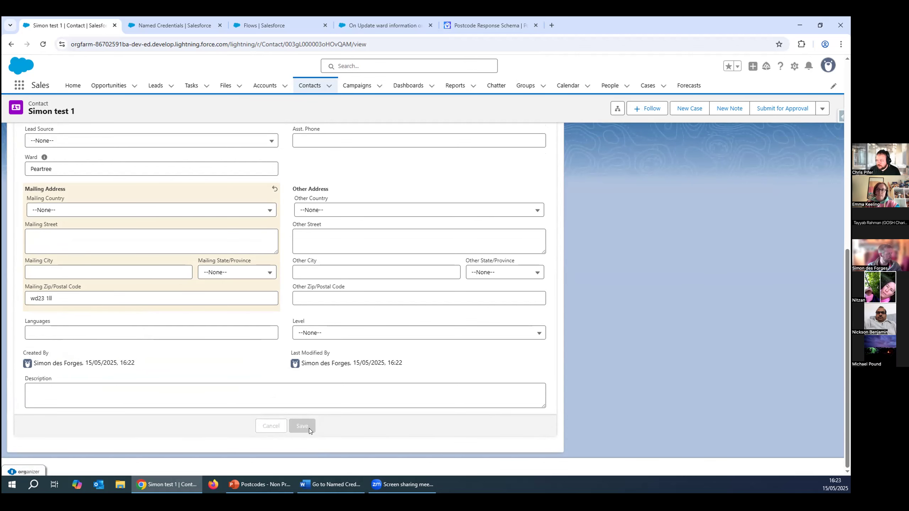
{"action": "left_click", "coordinate": [43, 44]}
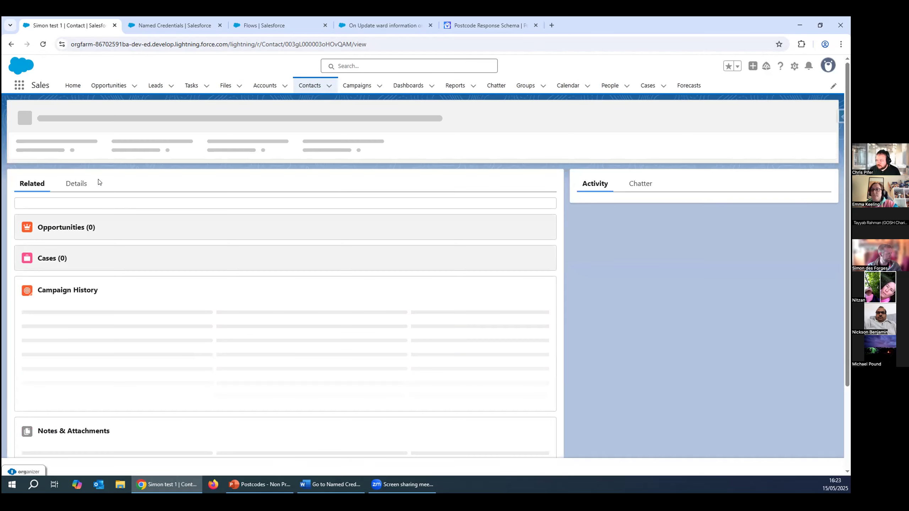
{"action": "left_click", "coordinate": [79, 184]}
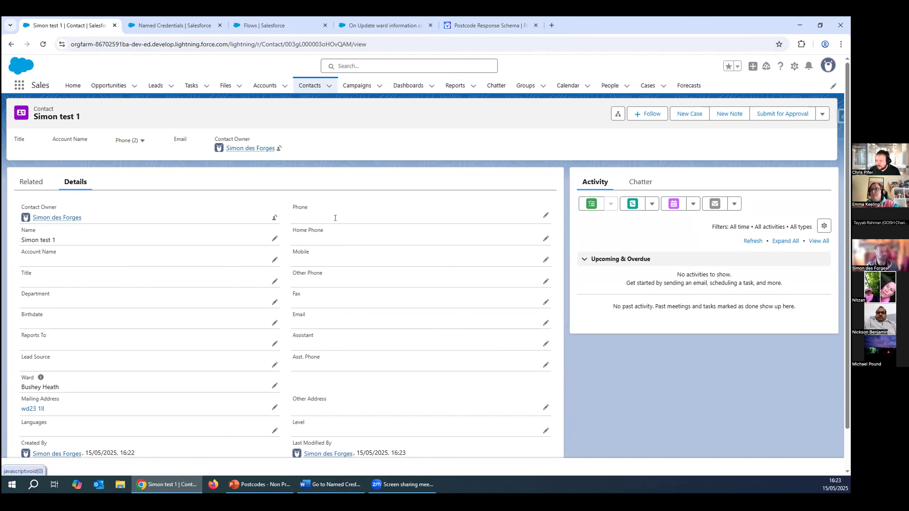
Examine the other response fields listed in the Postcode Schema reference of the Postcodes.io documentation.
{"action": "left_click", "coordinate": [478, 18]}
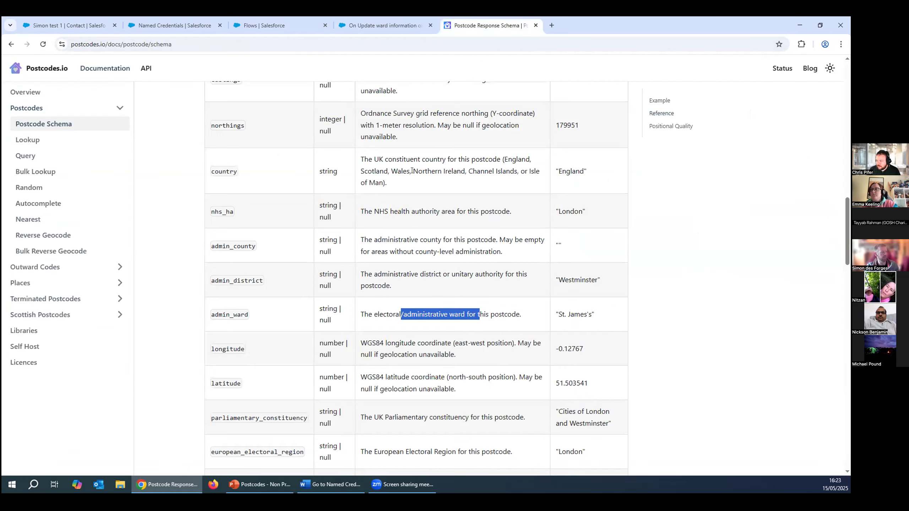
{"action": "scroll", "coordinate": [412, 171], "scroll_direction": "up", "scroll_amount": 10}
{"action": "scroll", "coordinate": [414, 173], "scroll_direction": "down", "scroll_amount": 5}
{"action": "scroll", "coordinate": [414, 173], "scroll_direction": "down", "scroll_amount": 15}
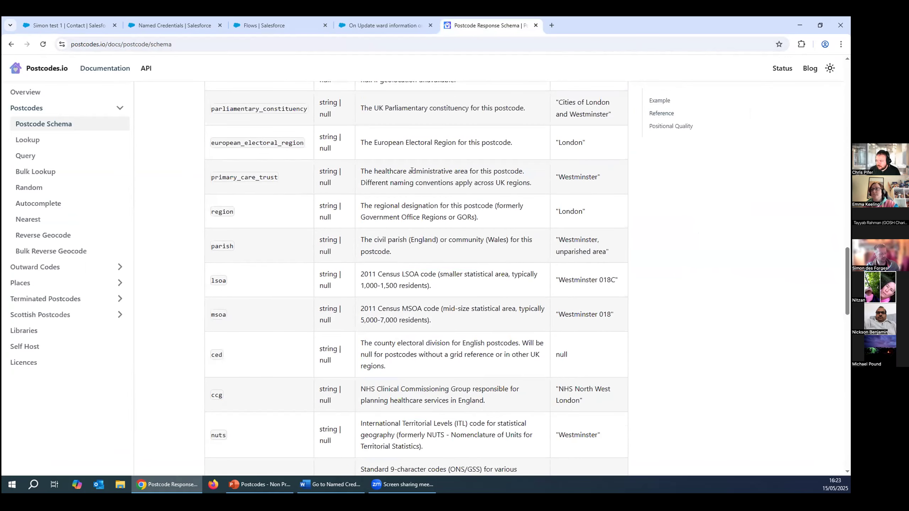